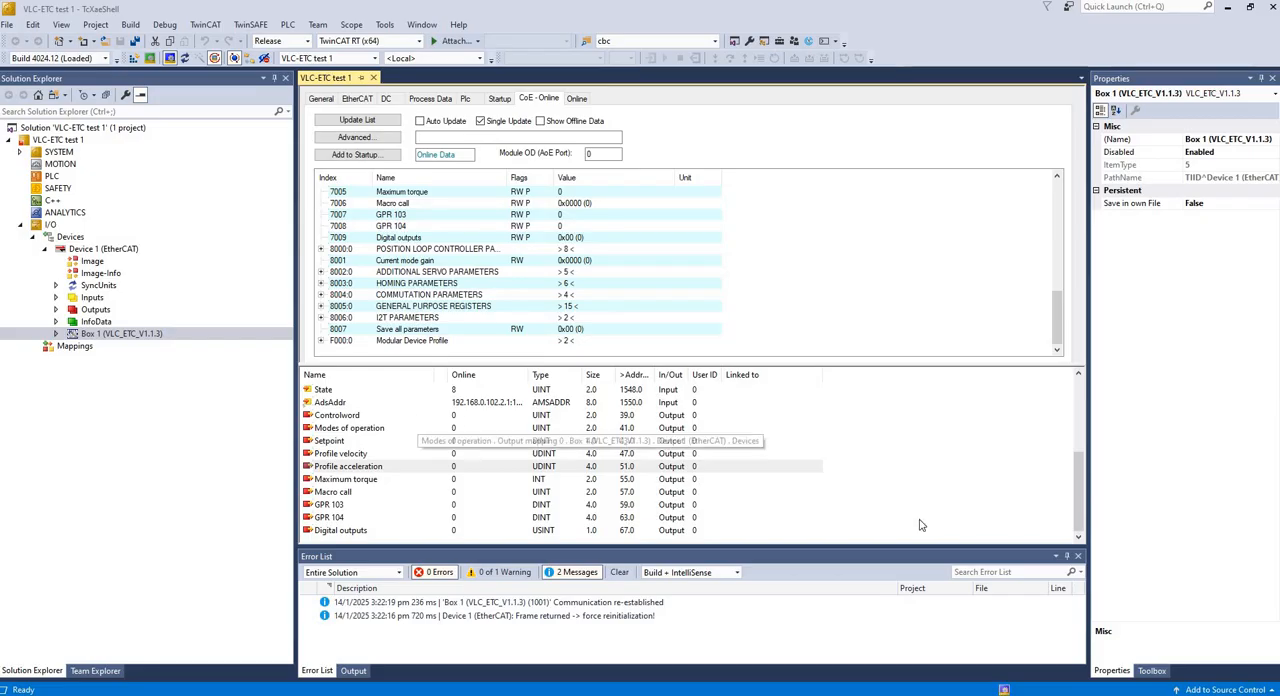
- Set the phase and sense setting (8002:02) in the additional servo parameters to 0
key("alt+Tab")
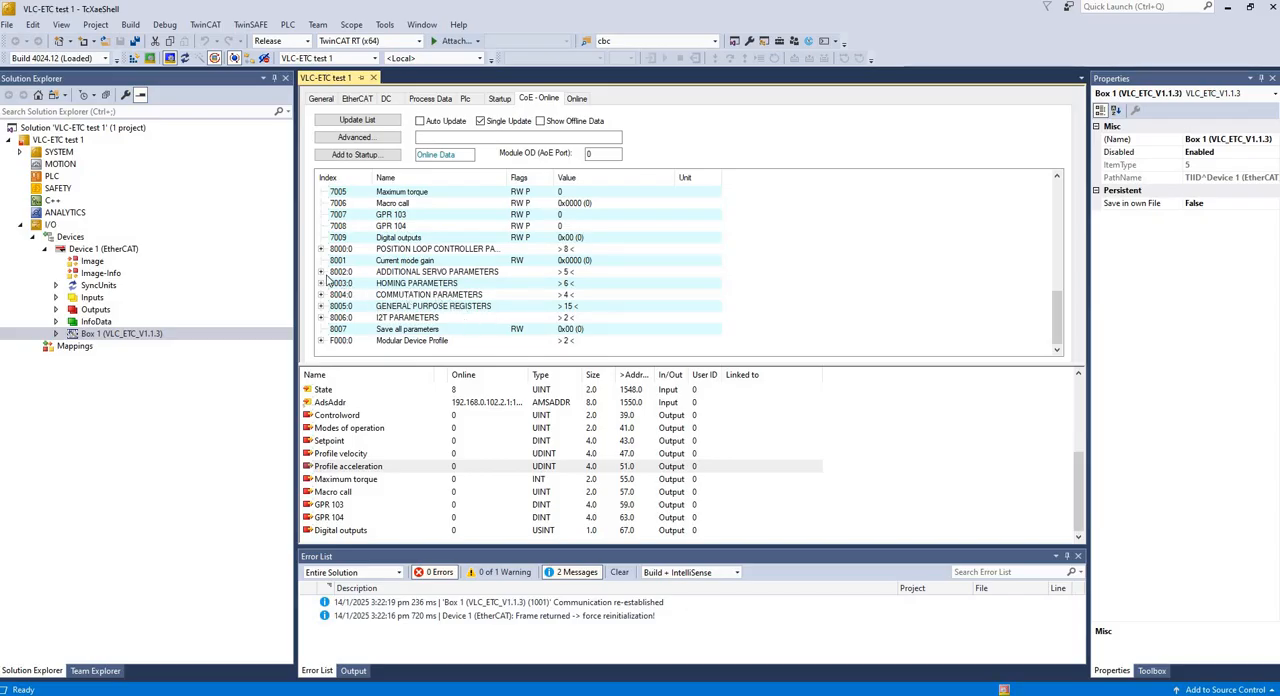
left_click(321, 272)
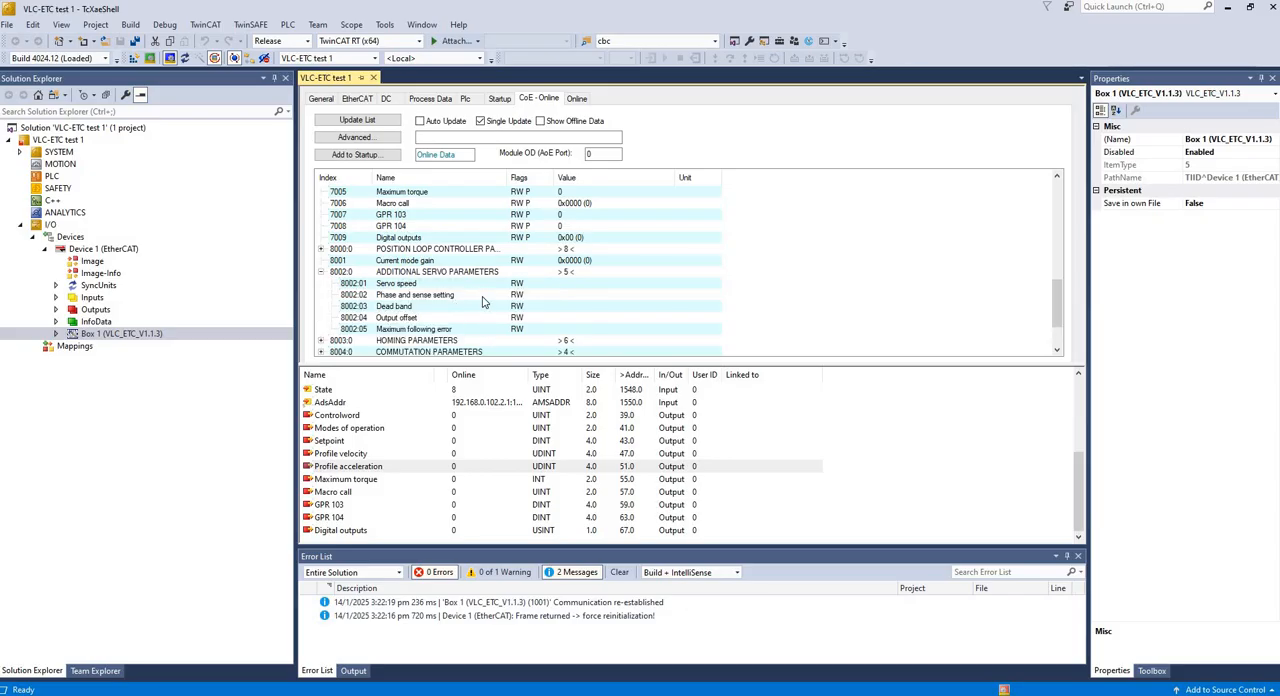
double_click(577, 296)
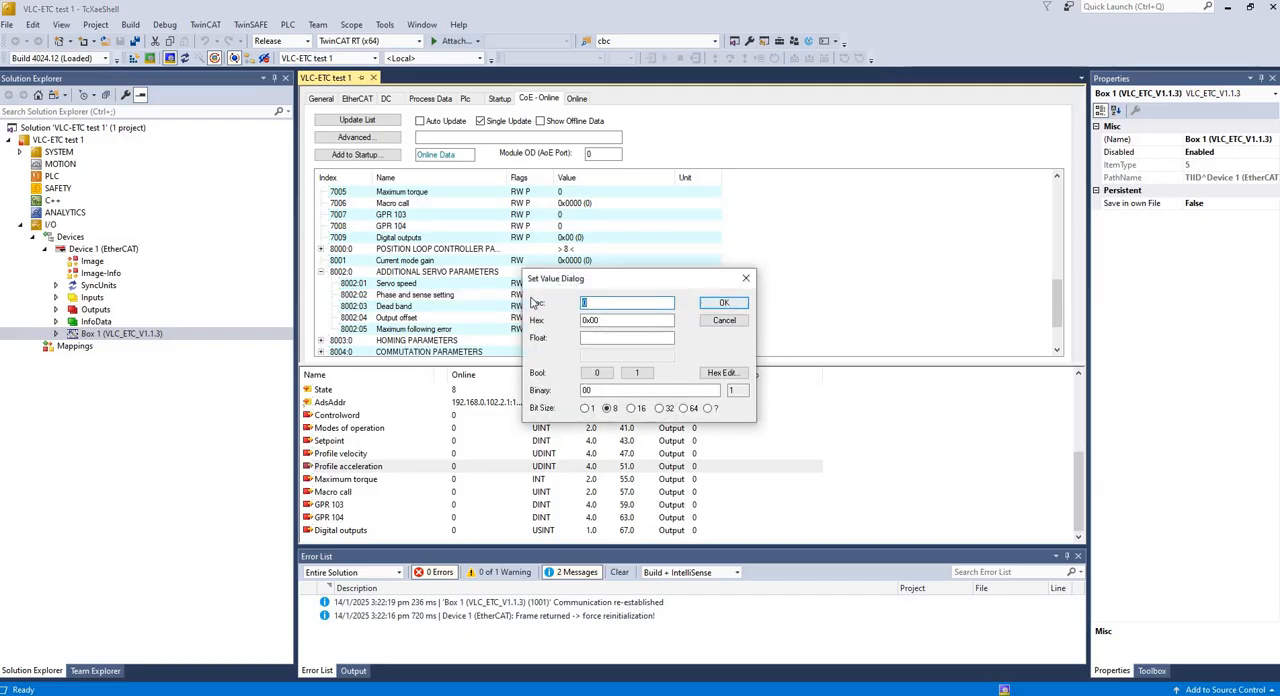
left_click(722, 303)
scroll(341, 320, "down", 1)
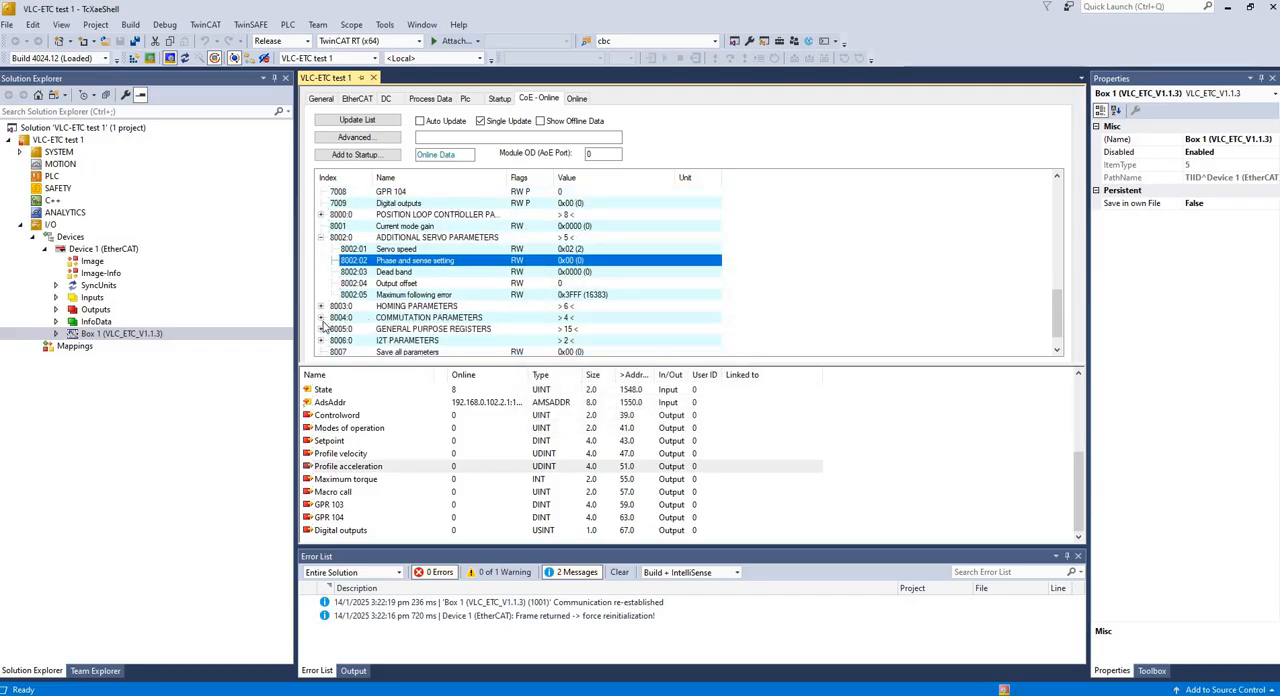
- Set the commutation phase (8004:01) in the commutation parameters to 27307
left_click(321, 317)
double_click(607, 333)
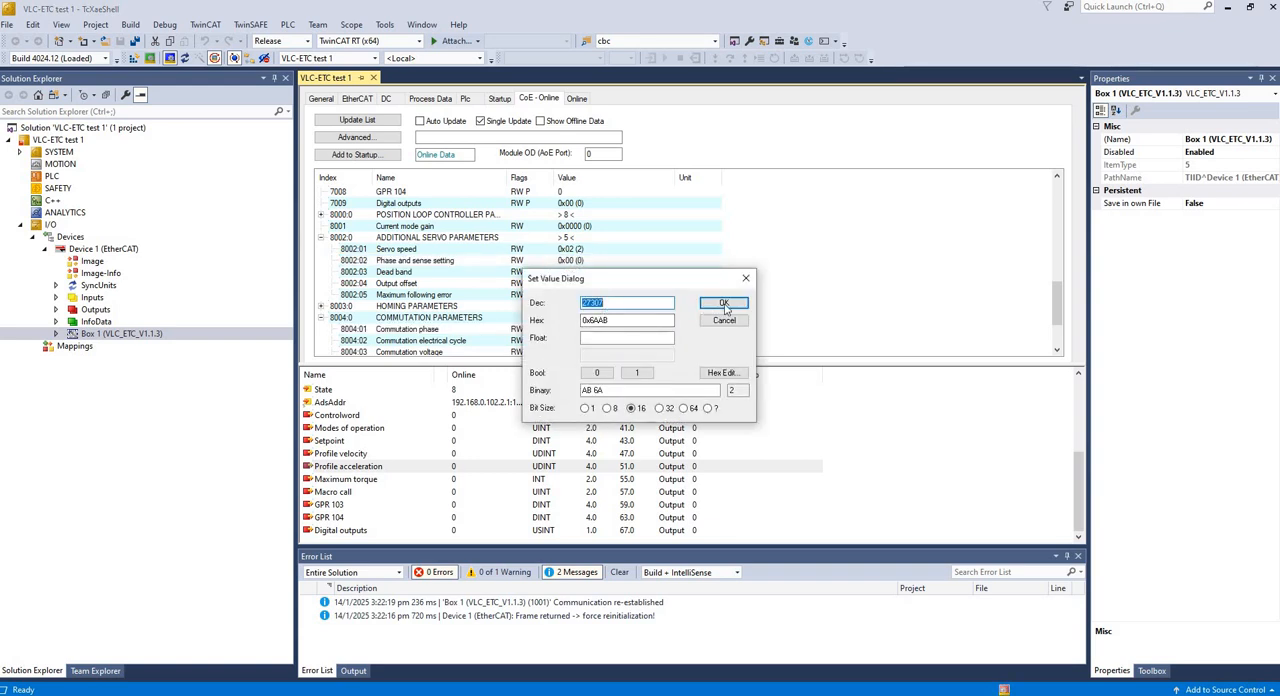
left_click(583, 320)
key("Return")
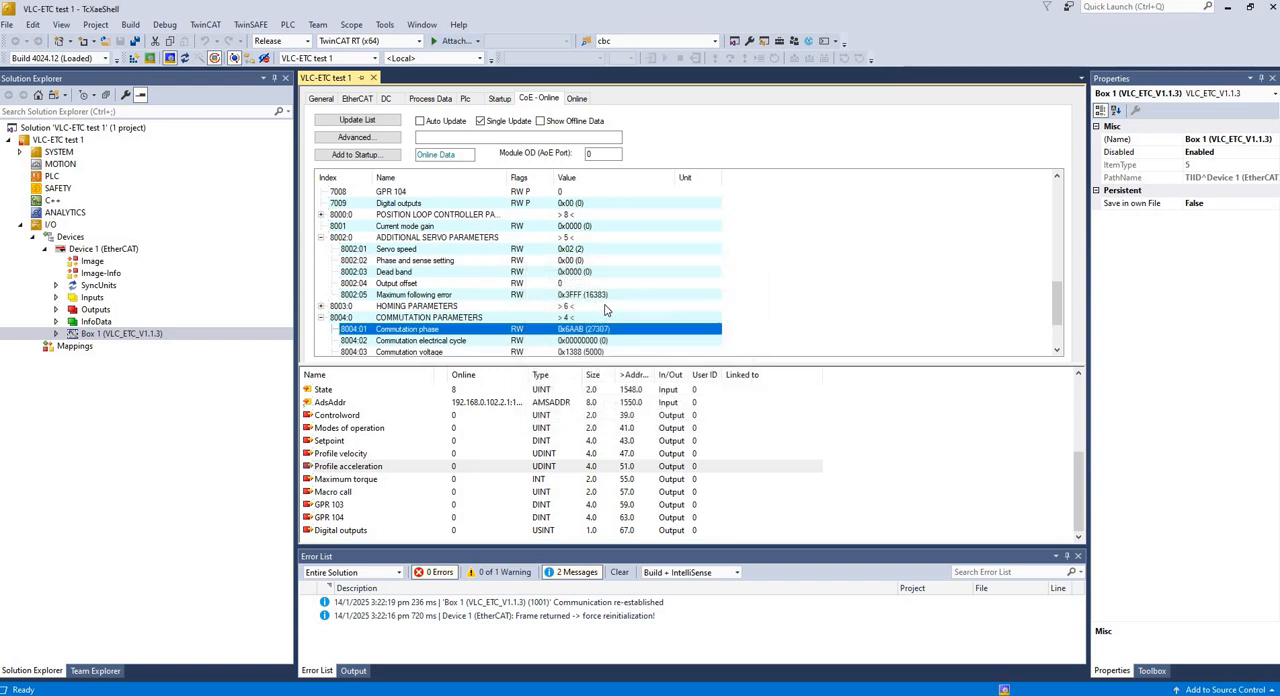
- Examine the commutation, position loop controller and homing parameters in the drive's CoE object list
scroll(562, 315, "down", 1)
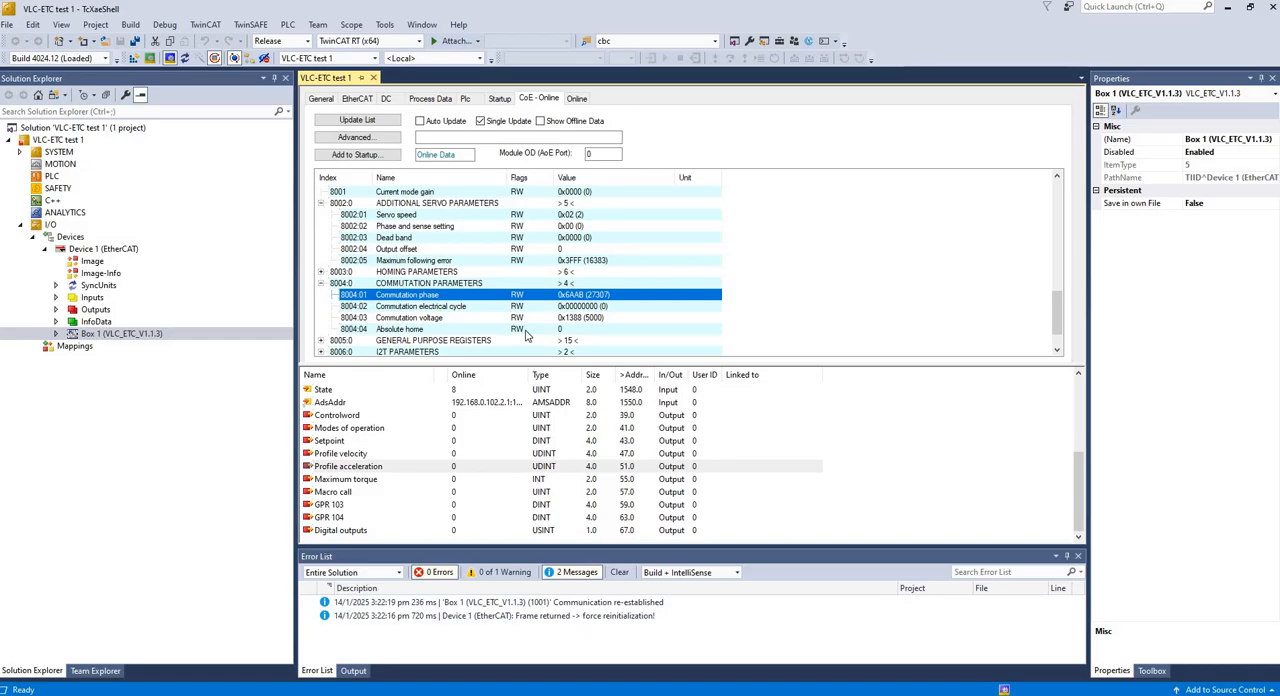
scroll(400, 268, "up", 3)
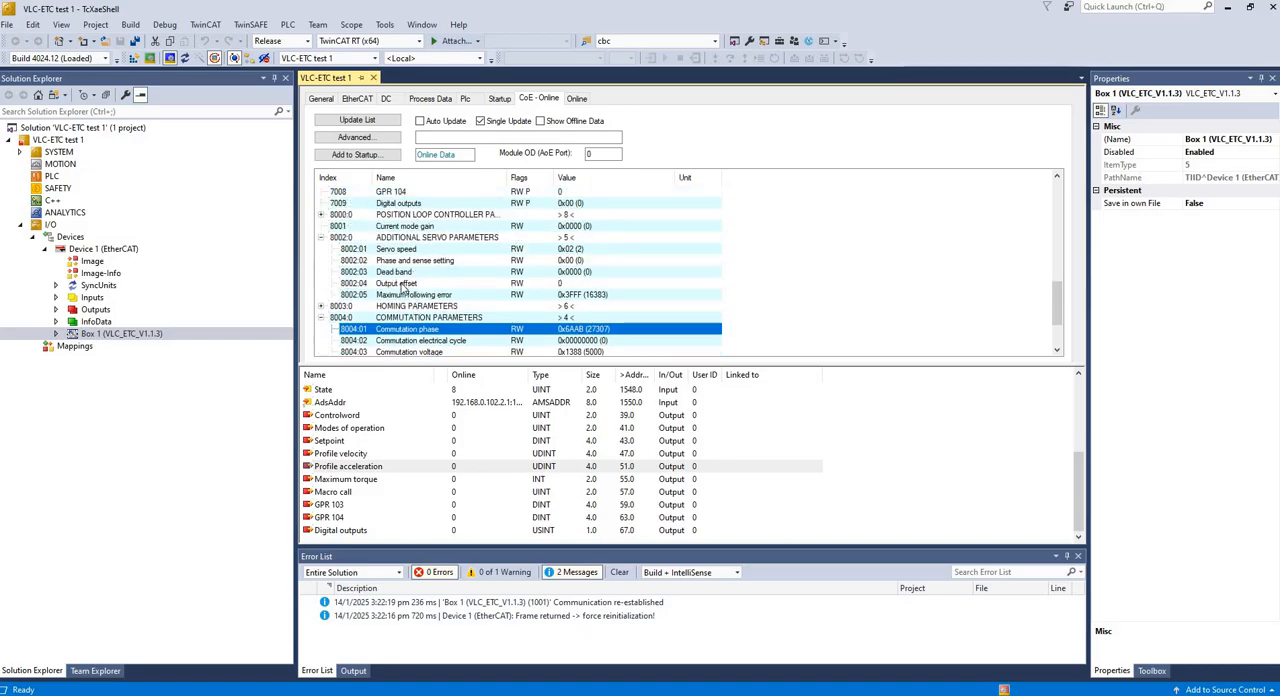
left_click(321, 249)
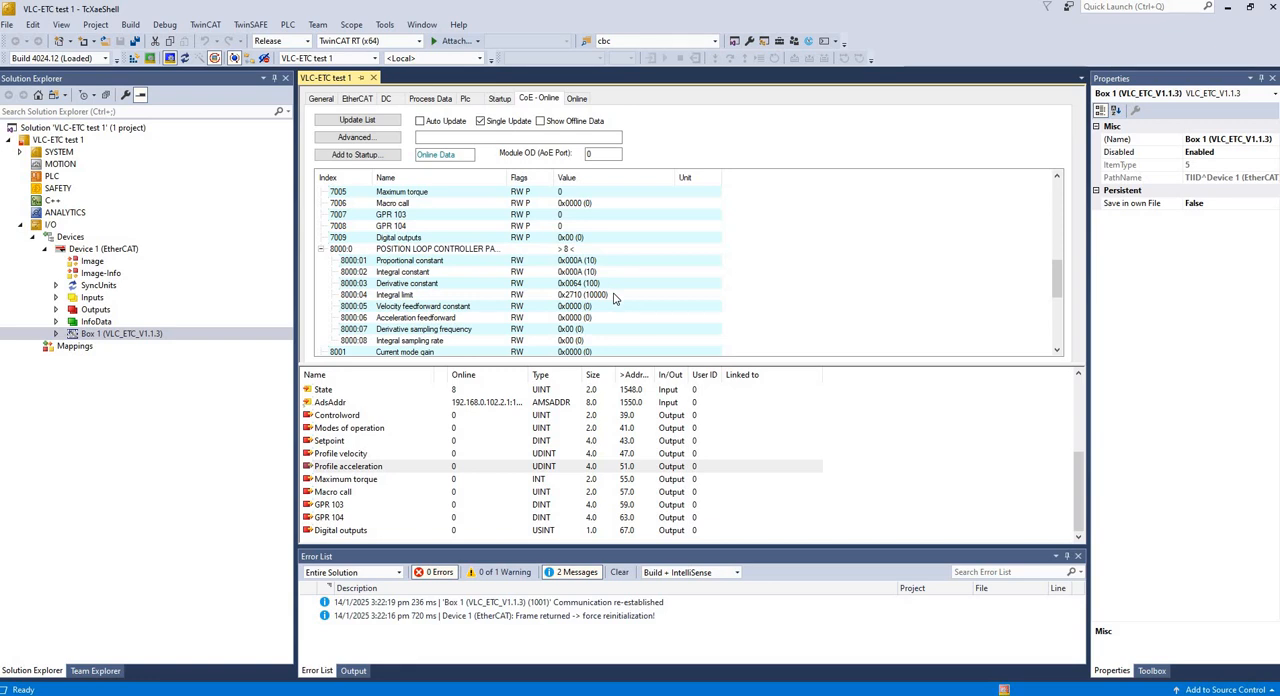
scroll(615, 298, "down", 3)
scroll(374, 291, "down", 2)
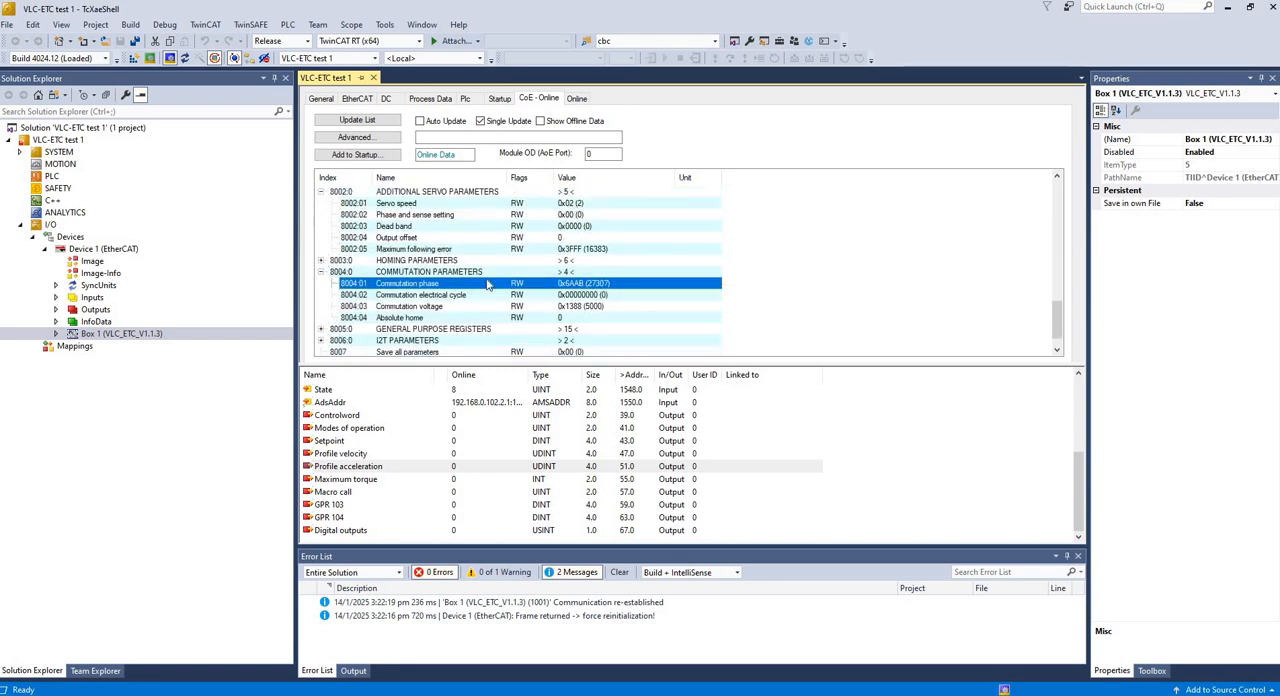
left_click(321, 260)
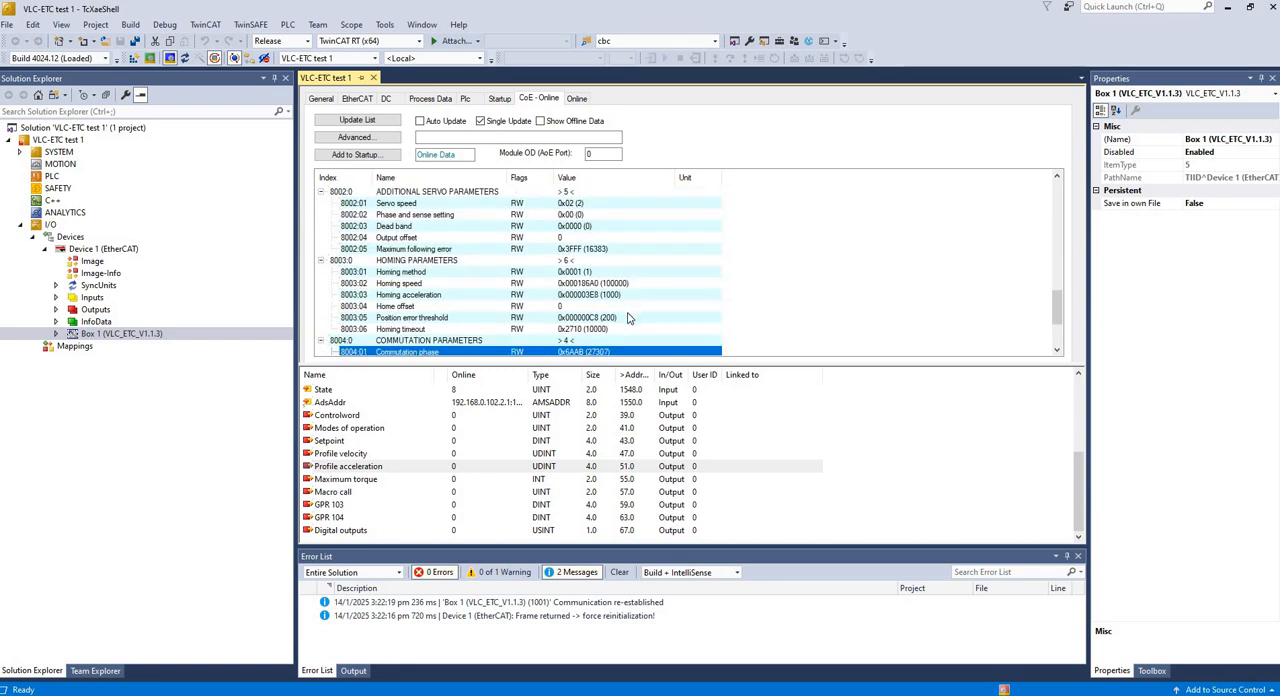
scroll(632, 270, "down", 2)
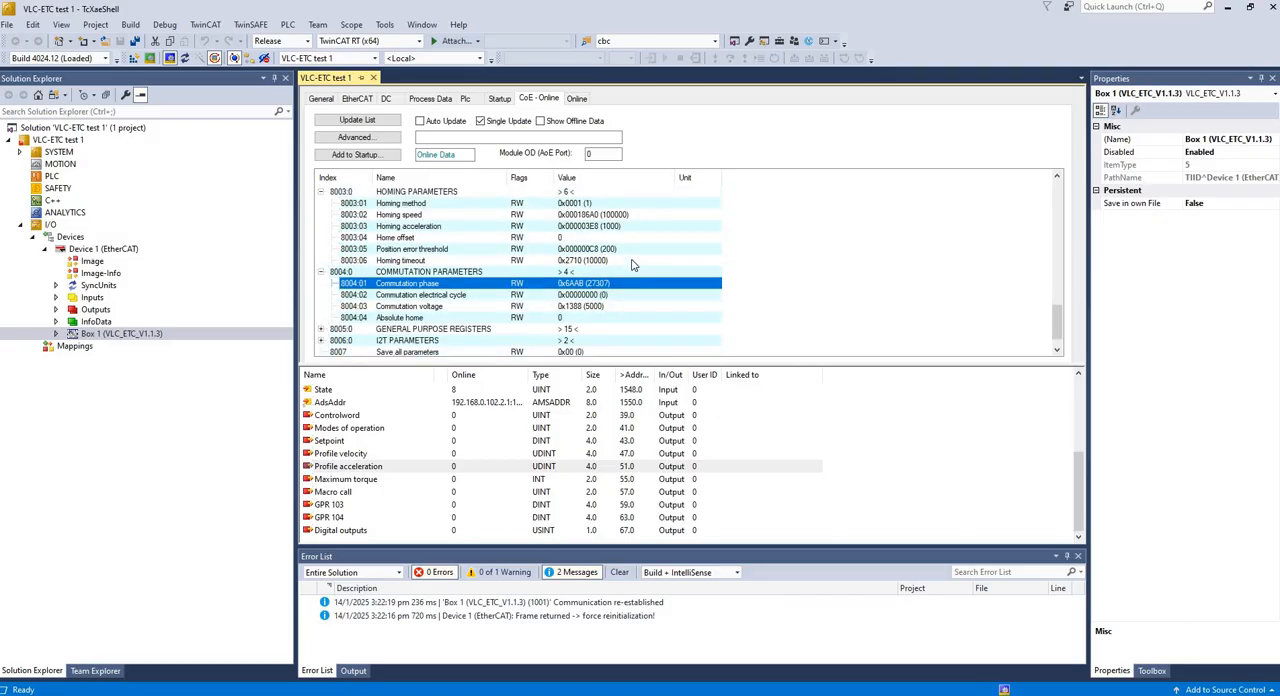
scroll(628, 295, "down", 1)
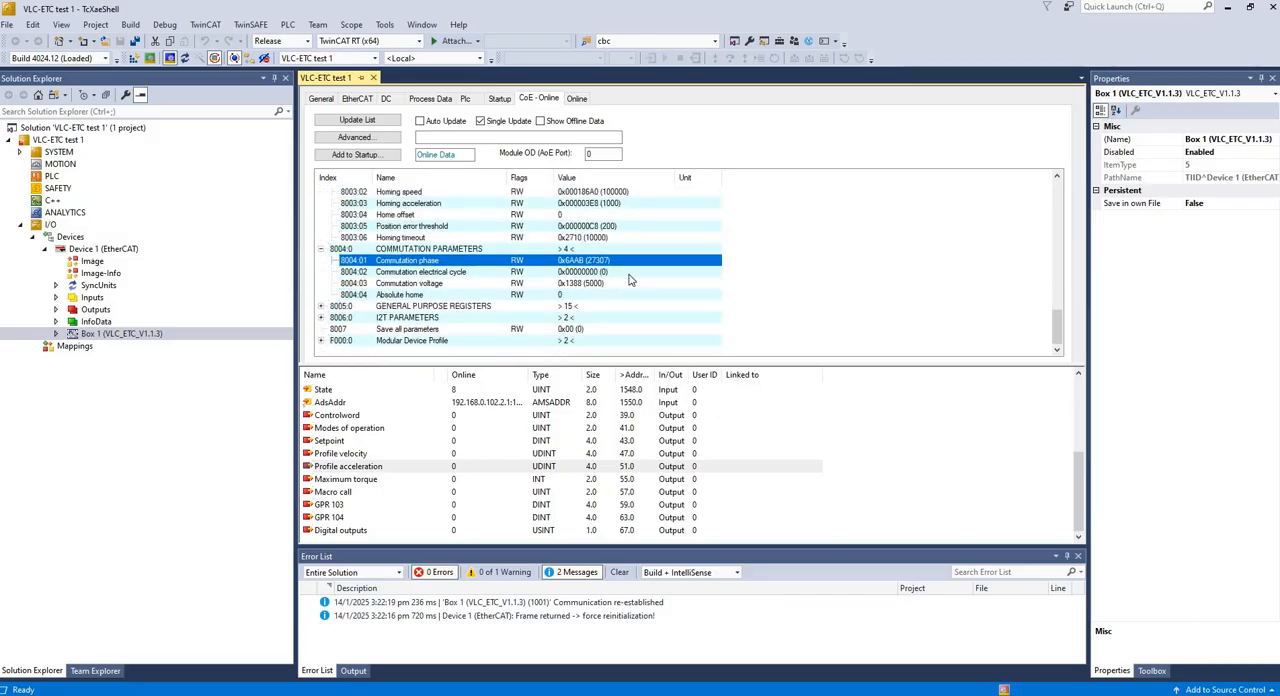
scroll(630, 240, "up", 1)
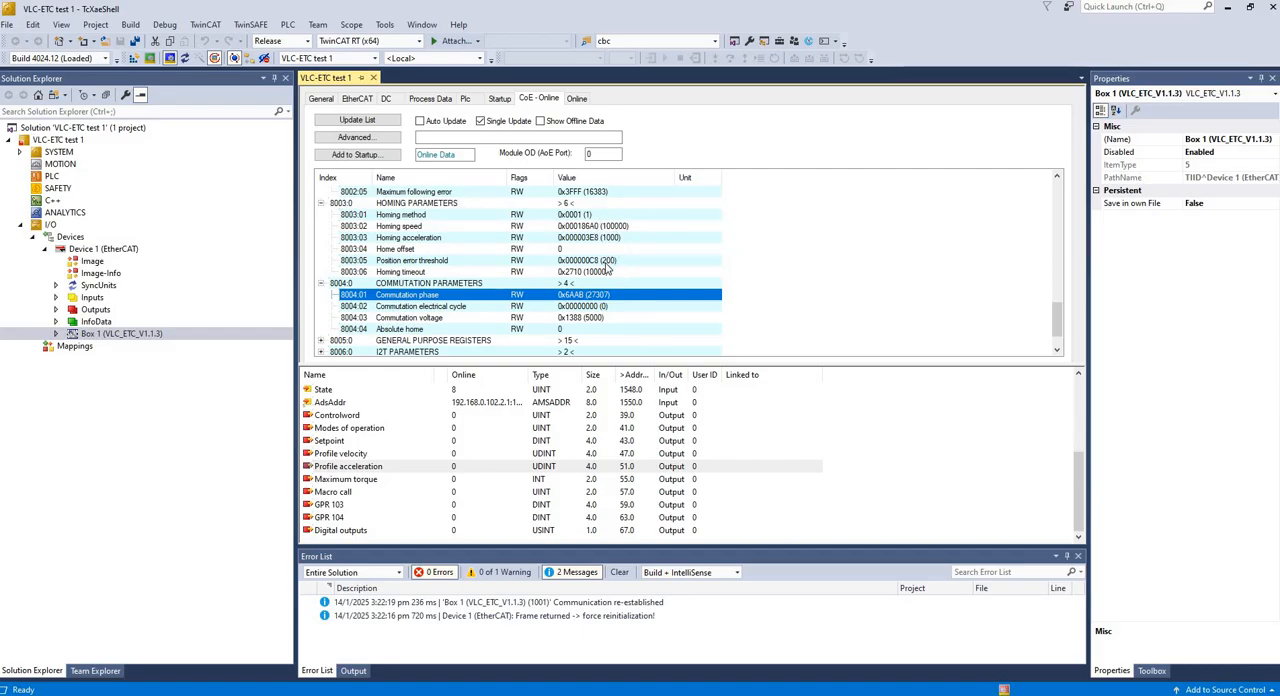
- Set the Save all parameters object (8007) to 1 to store the drive configuration
scroll(590, 330, "down", 1)
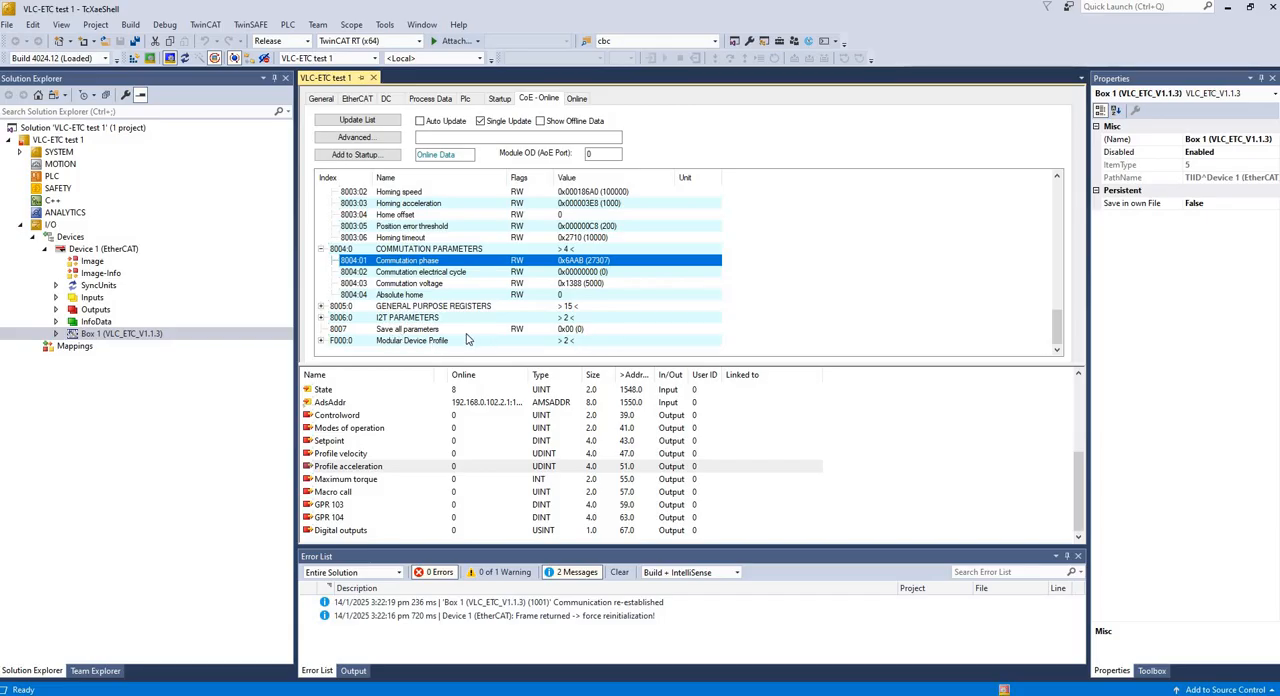
double_click(580, 331)
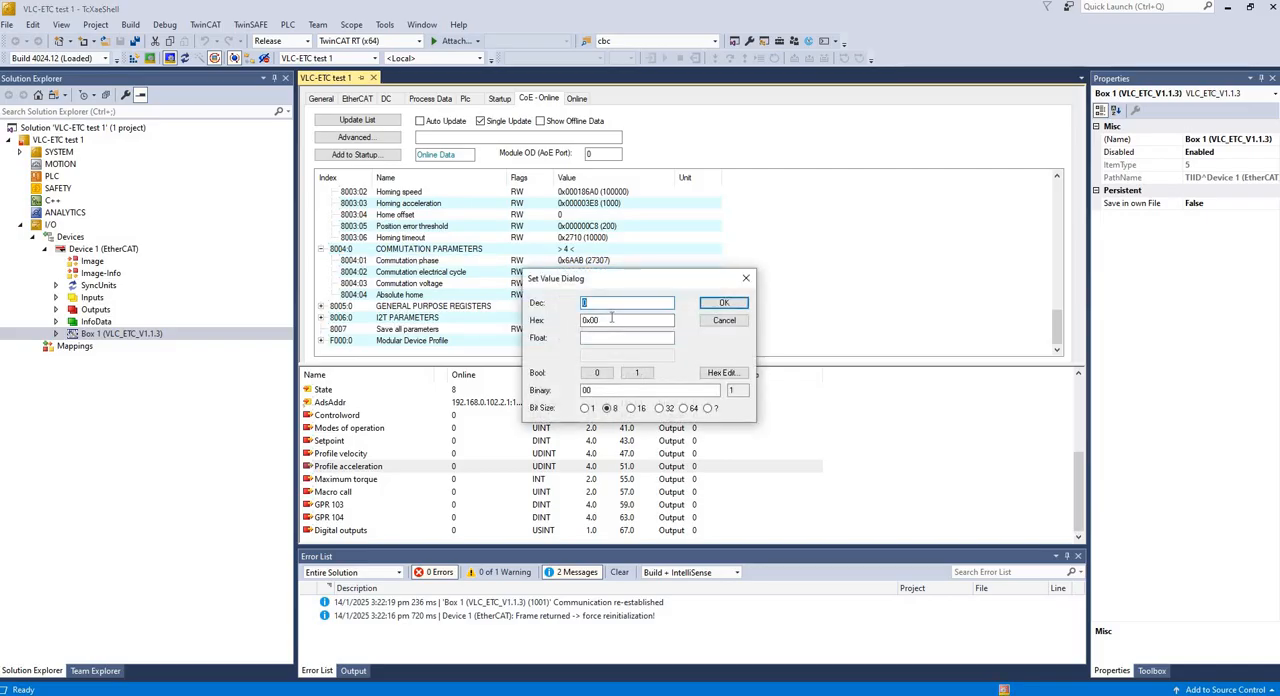
type("1")
left_click(718, 303)
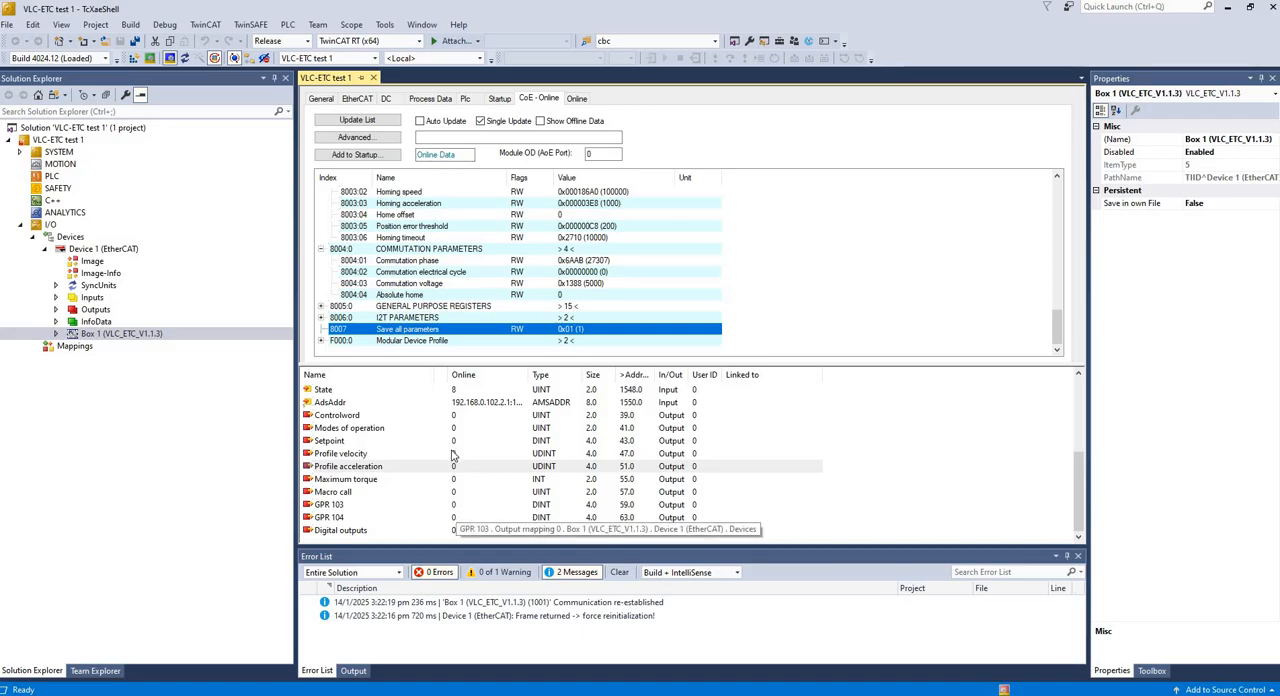
- Check the drive's input values and write 6 online to the Modes of operation output
scroll(490, 455, "up", 4)
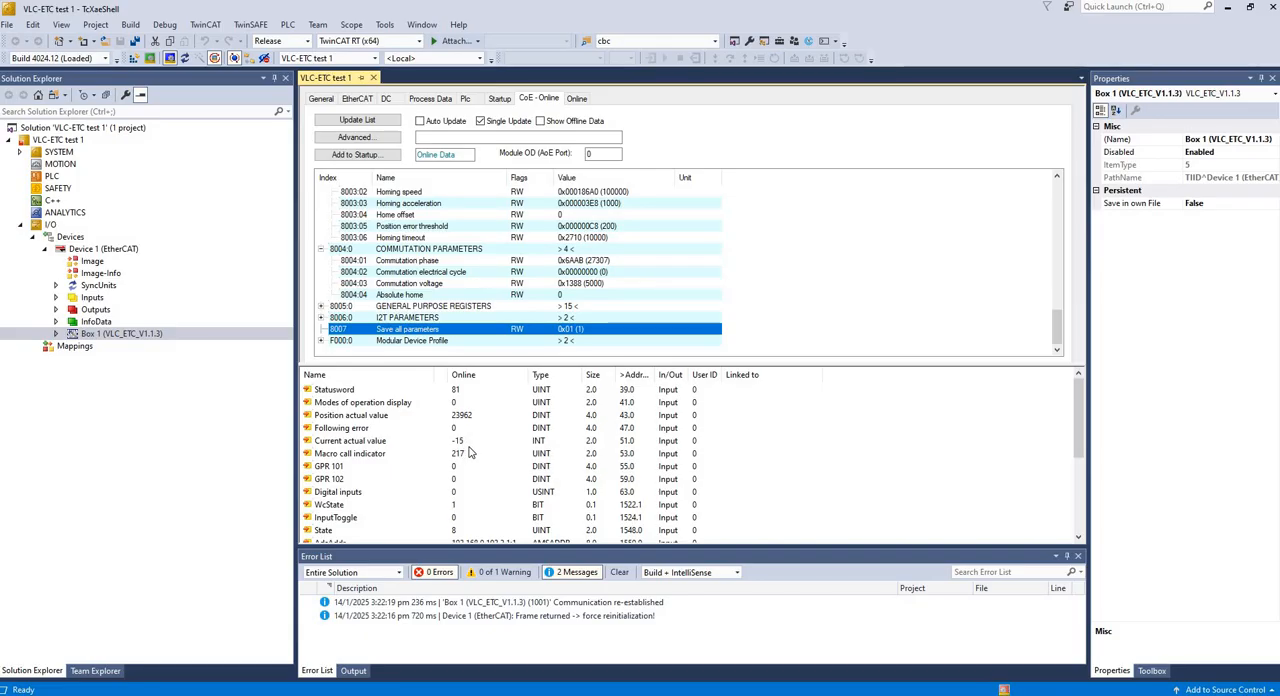
scroll(466, 452, "down", 4)
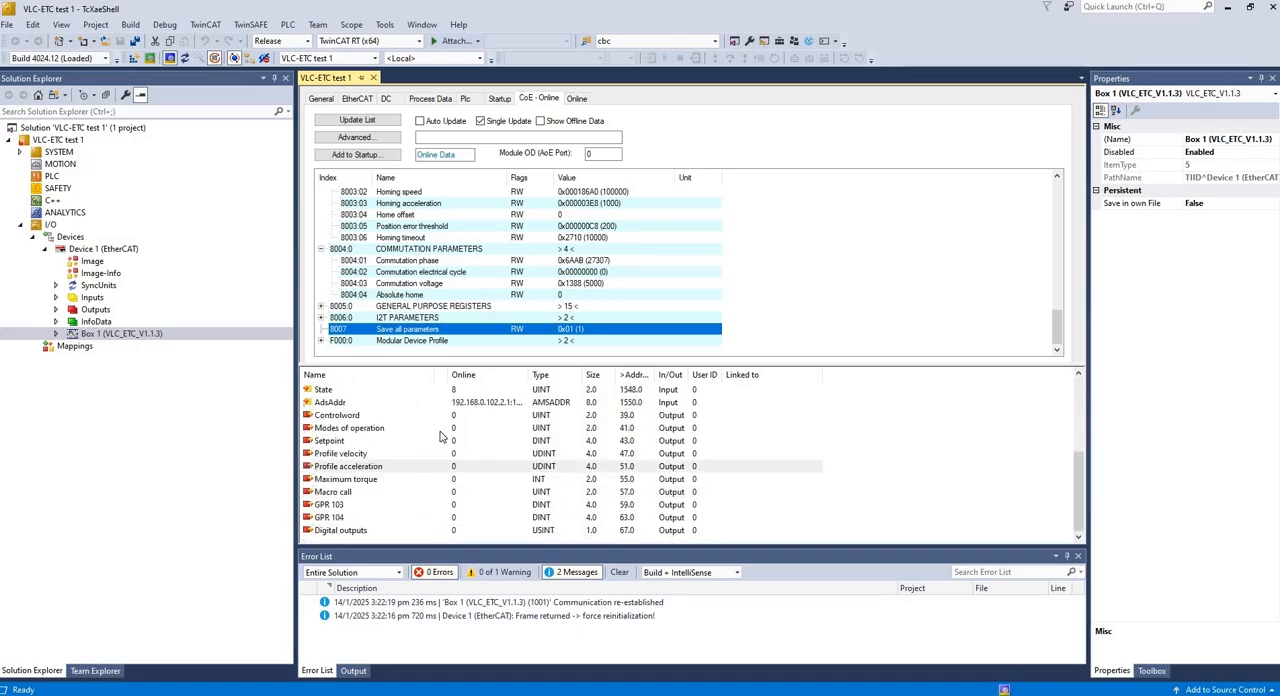
left_click(458, 429)
right_click(460, 431)
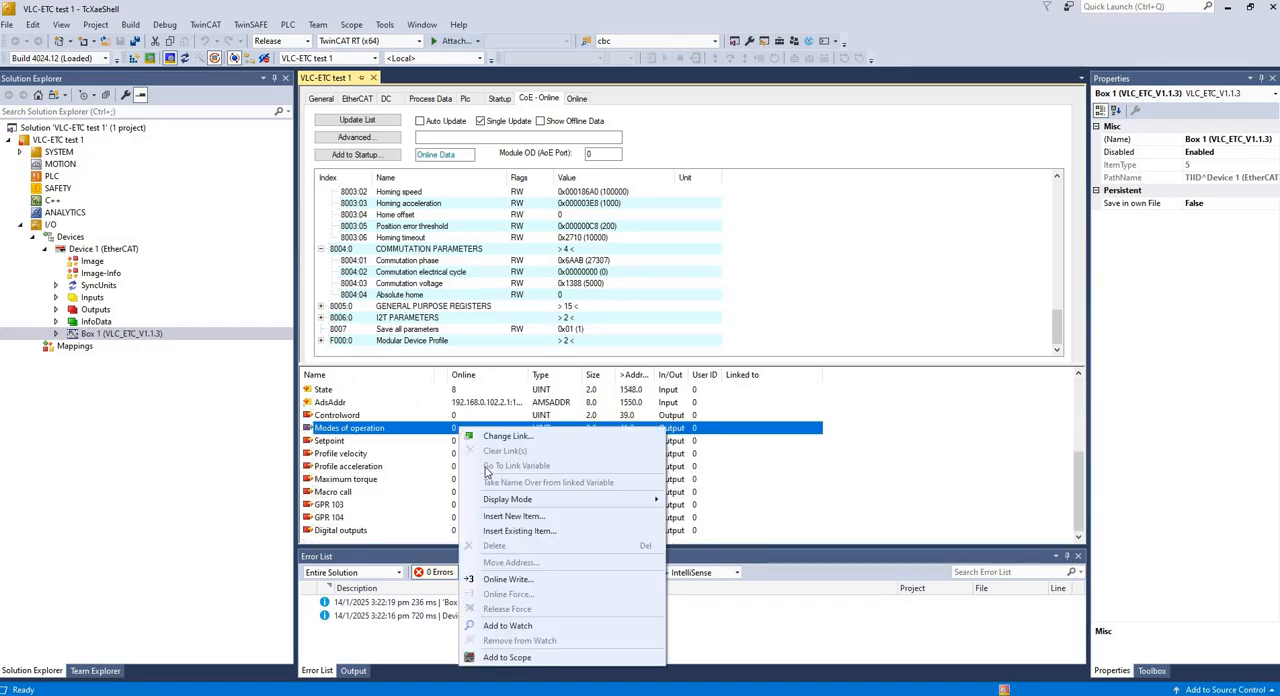
left_click(509, 579)
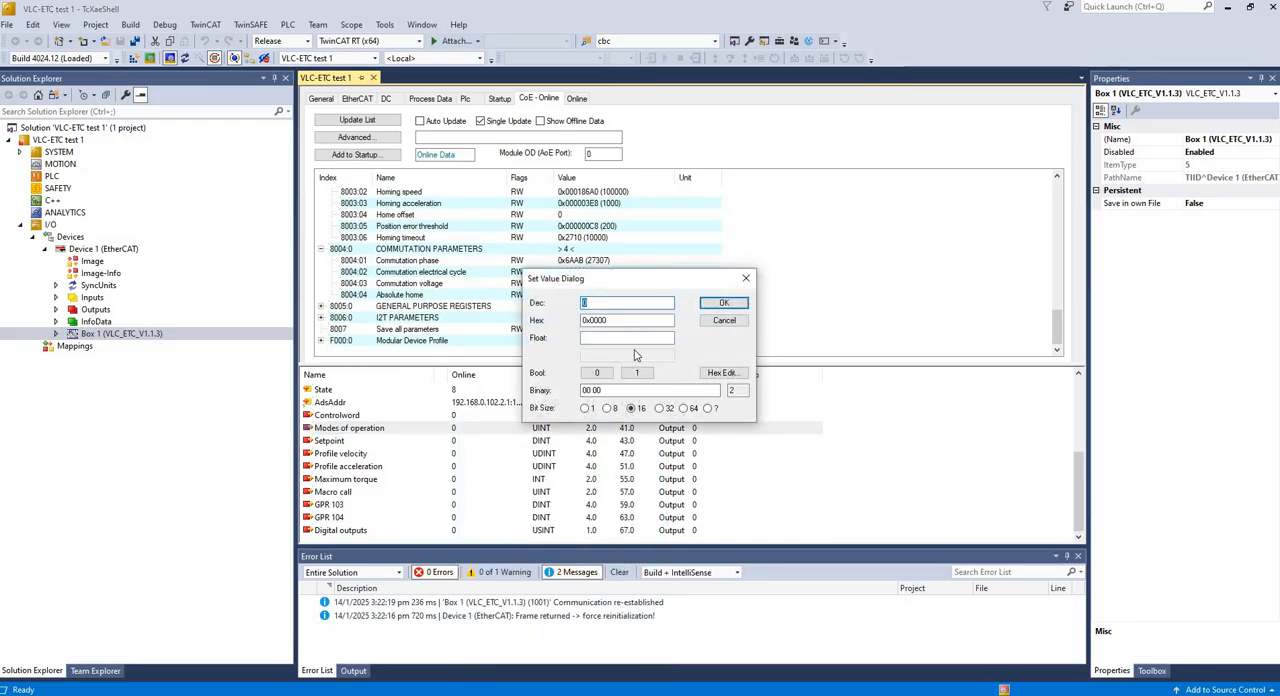
type("6")
left_click(715, 305)
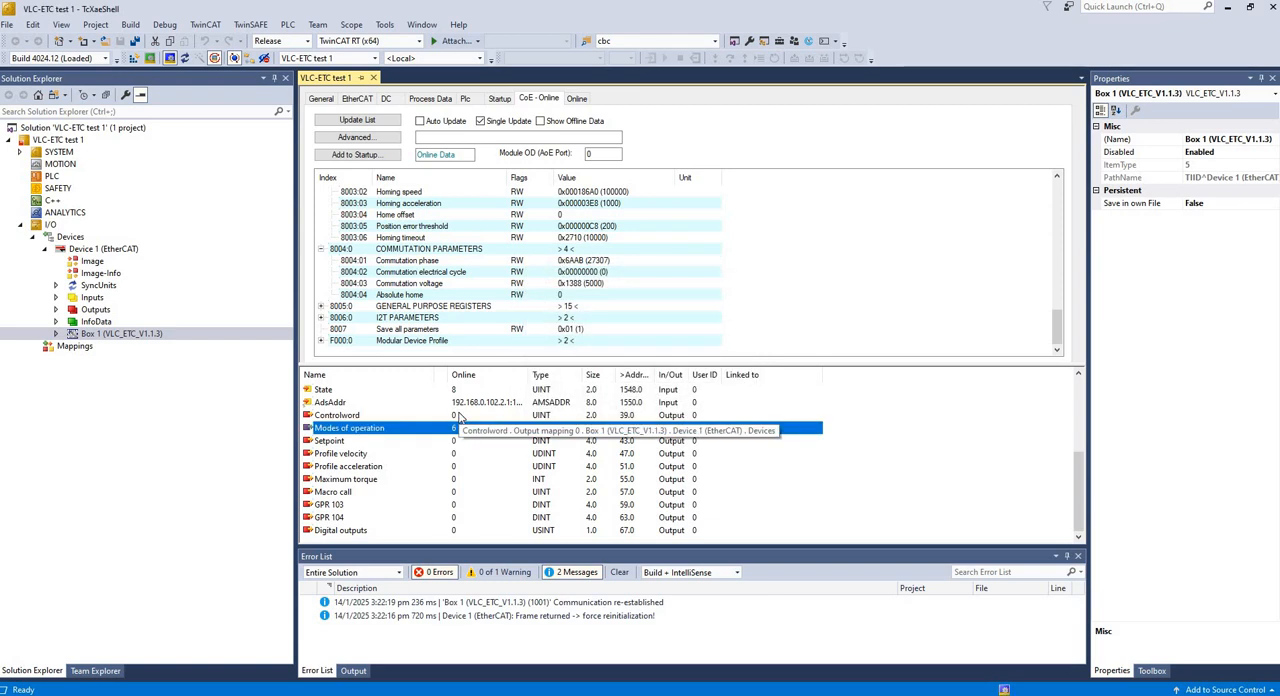
- Write 2 online to the Controlword output
left_click(462, 416)
right_click(463, 418)
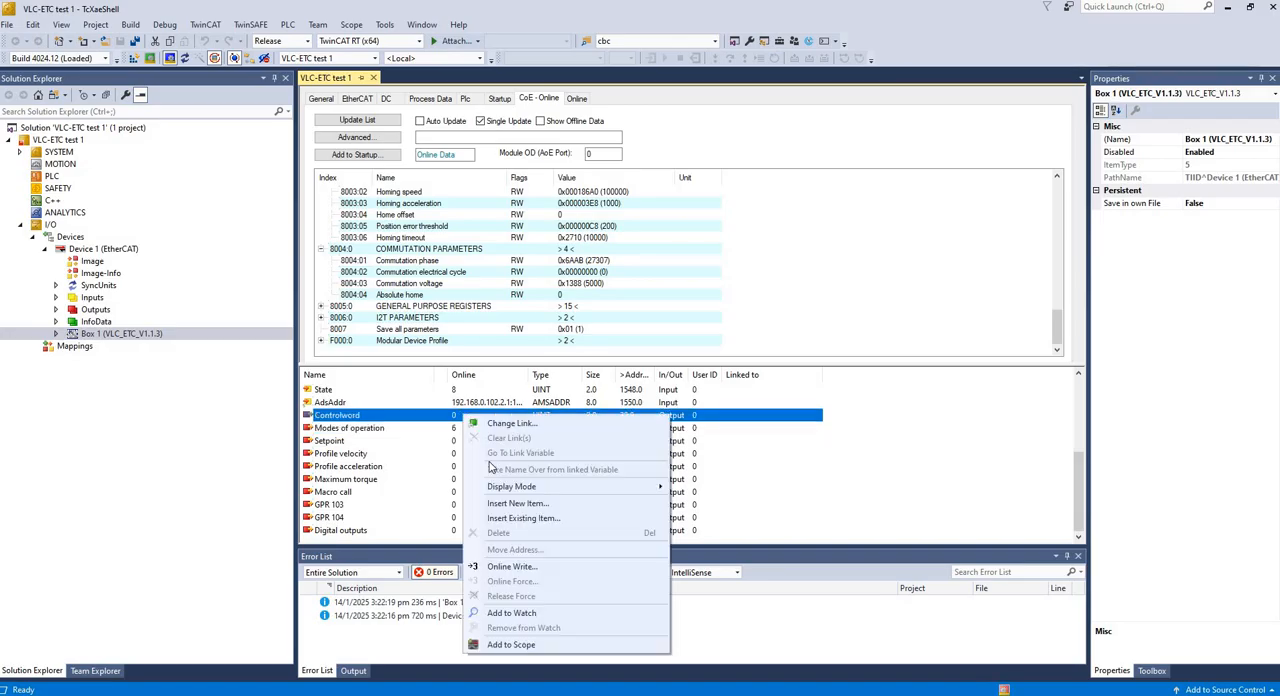
left_click(503, 567)
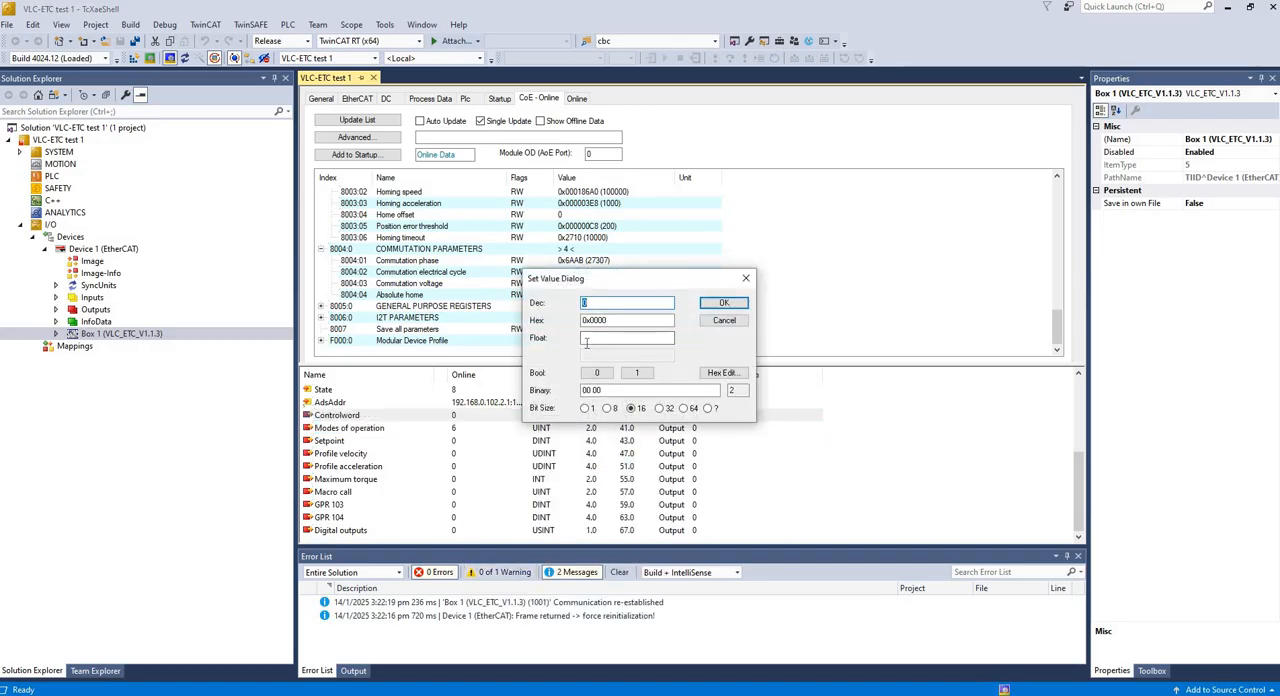
type("2")
left_click(722, 304)
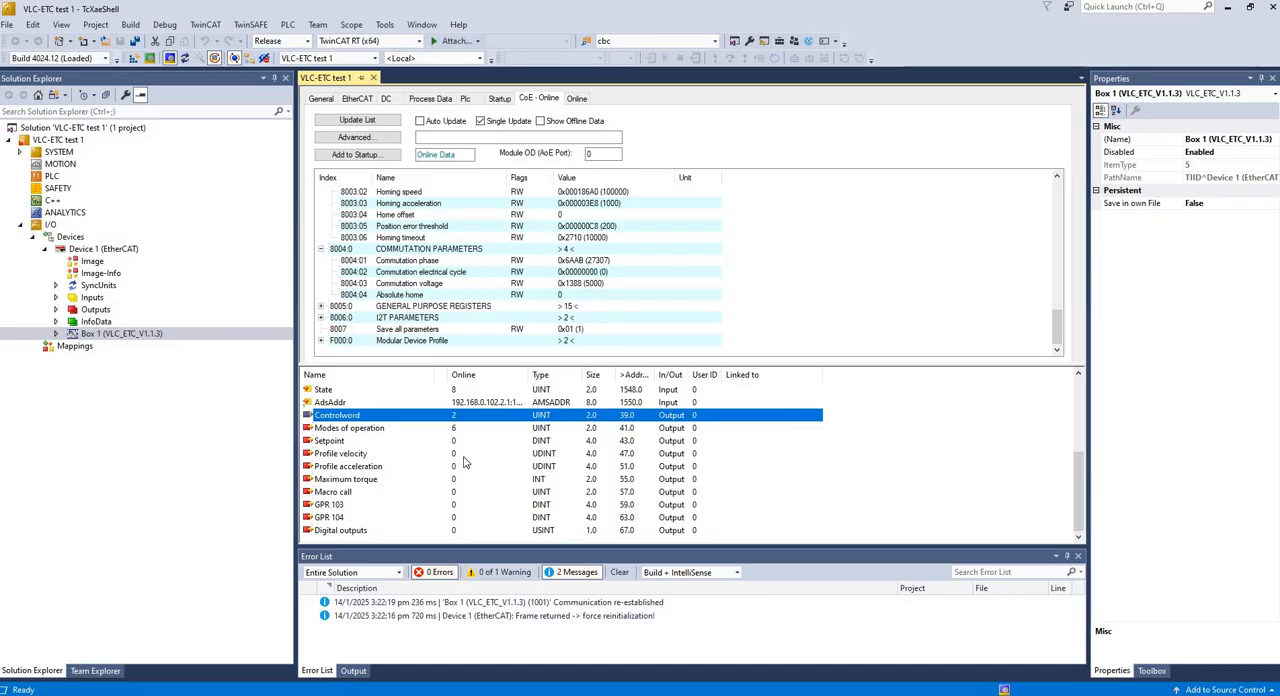
- Check the Statusword input and convert its value 91 to binary in Calculator's Programmer mode
scroll(430, 440, "up", 4)
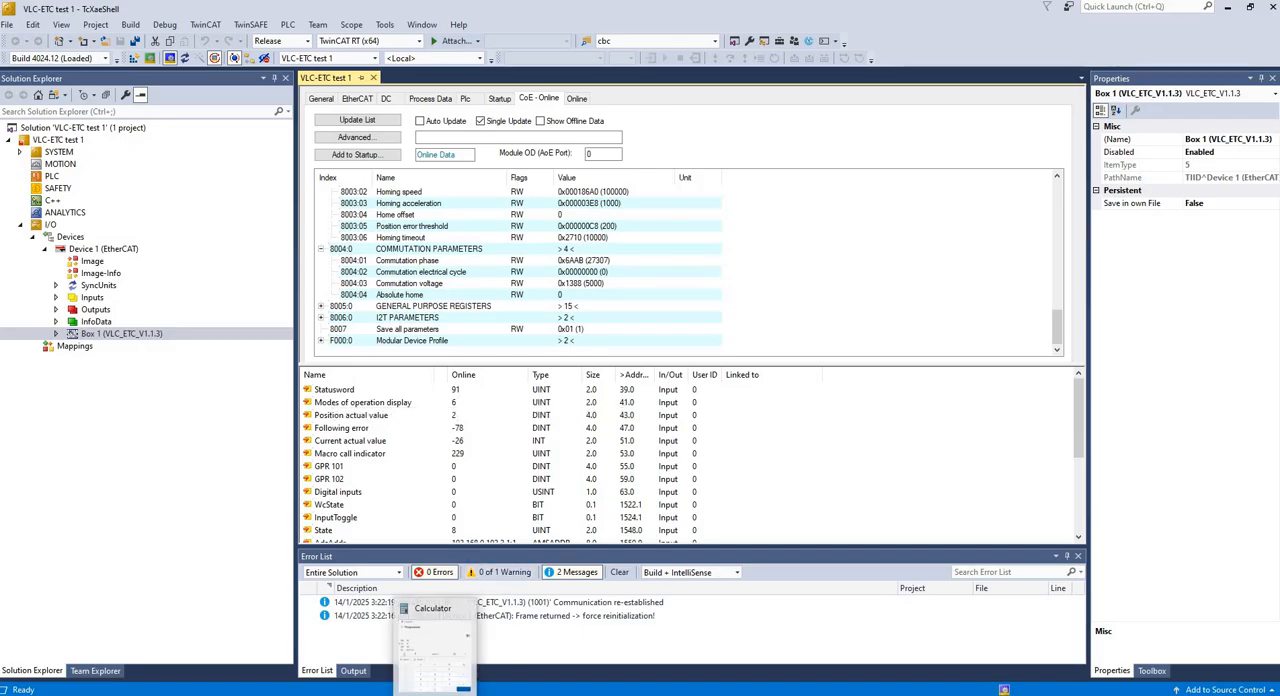
left_click(435, 690)
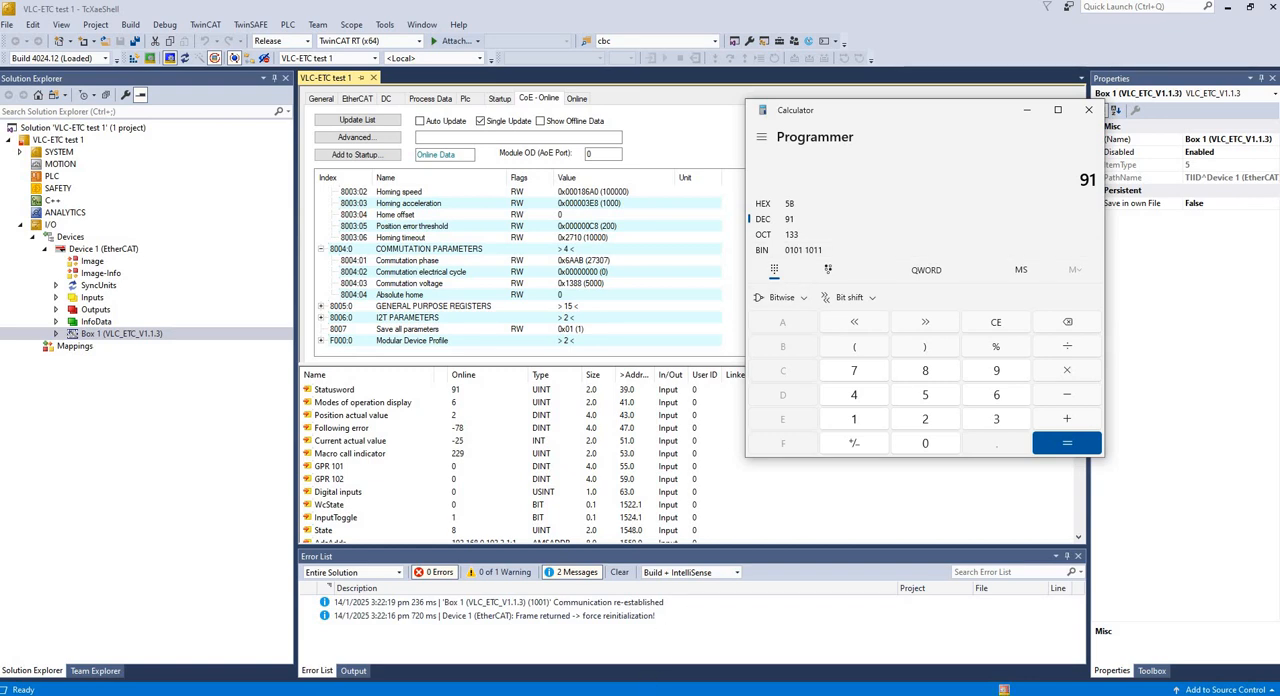
- Switch to the VLC-ETC manual PDF and look up the Statusword bit descriptions on page 19
left_click(800, 695)
left_click(1268, 519)
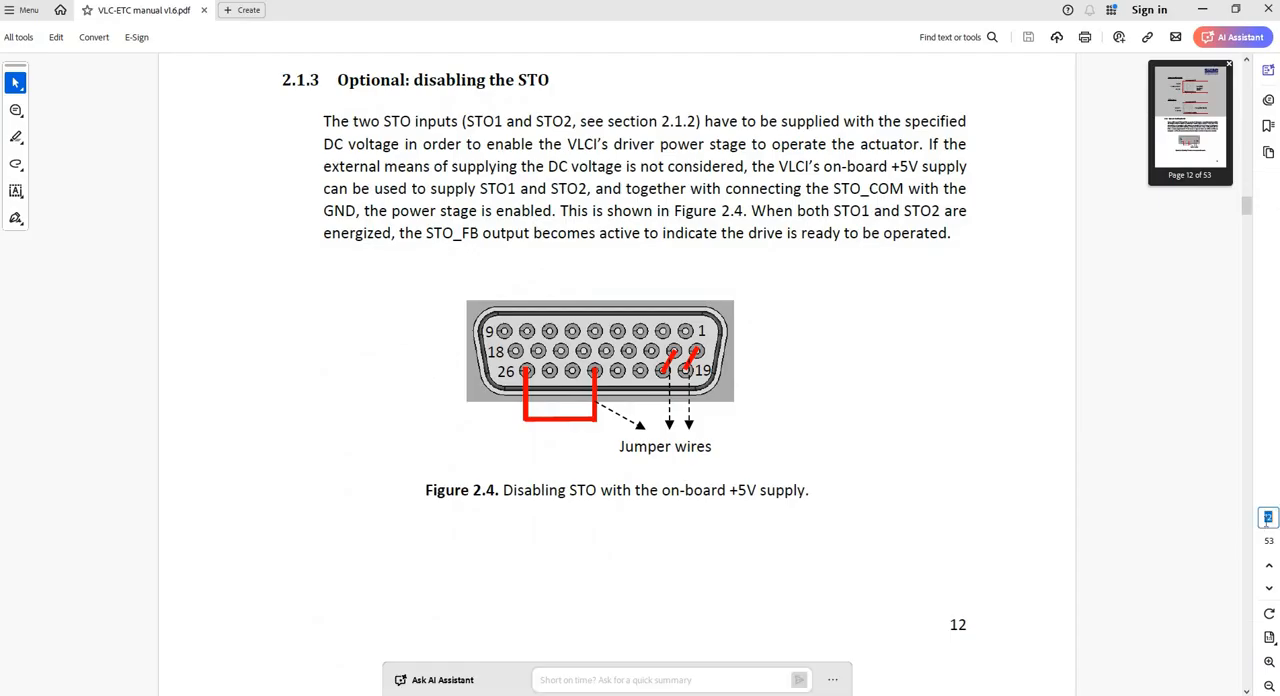
type("19")
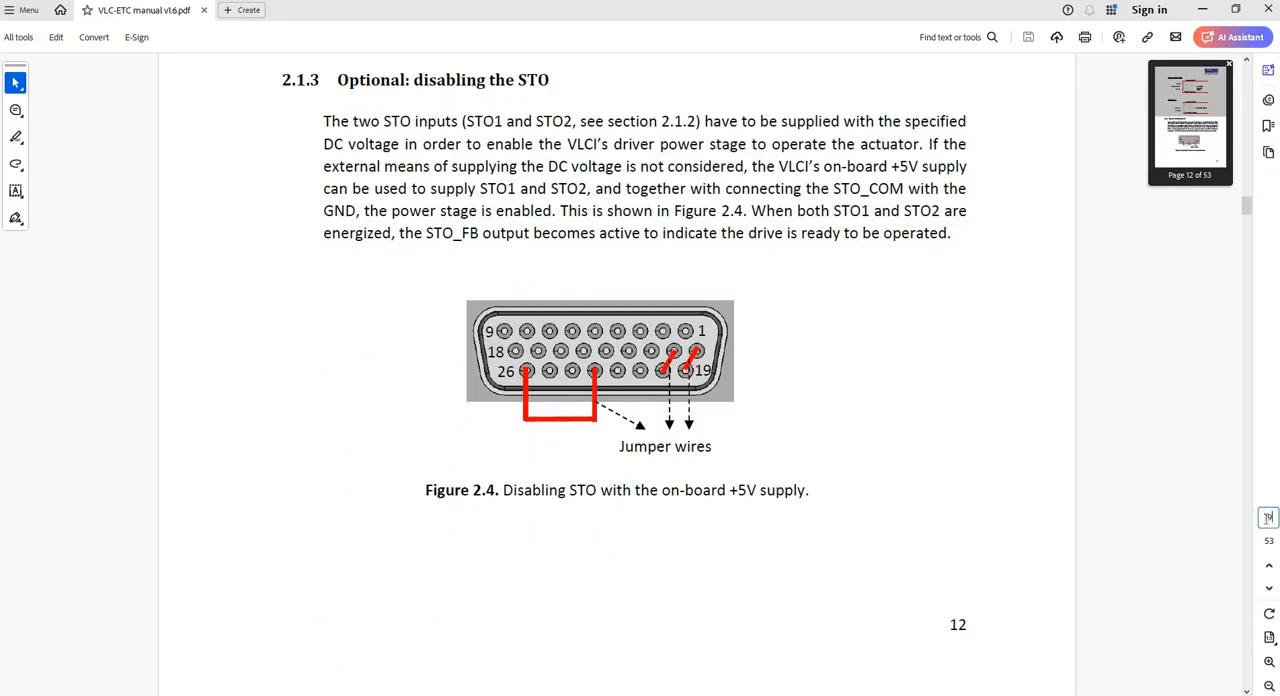
key("Return")
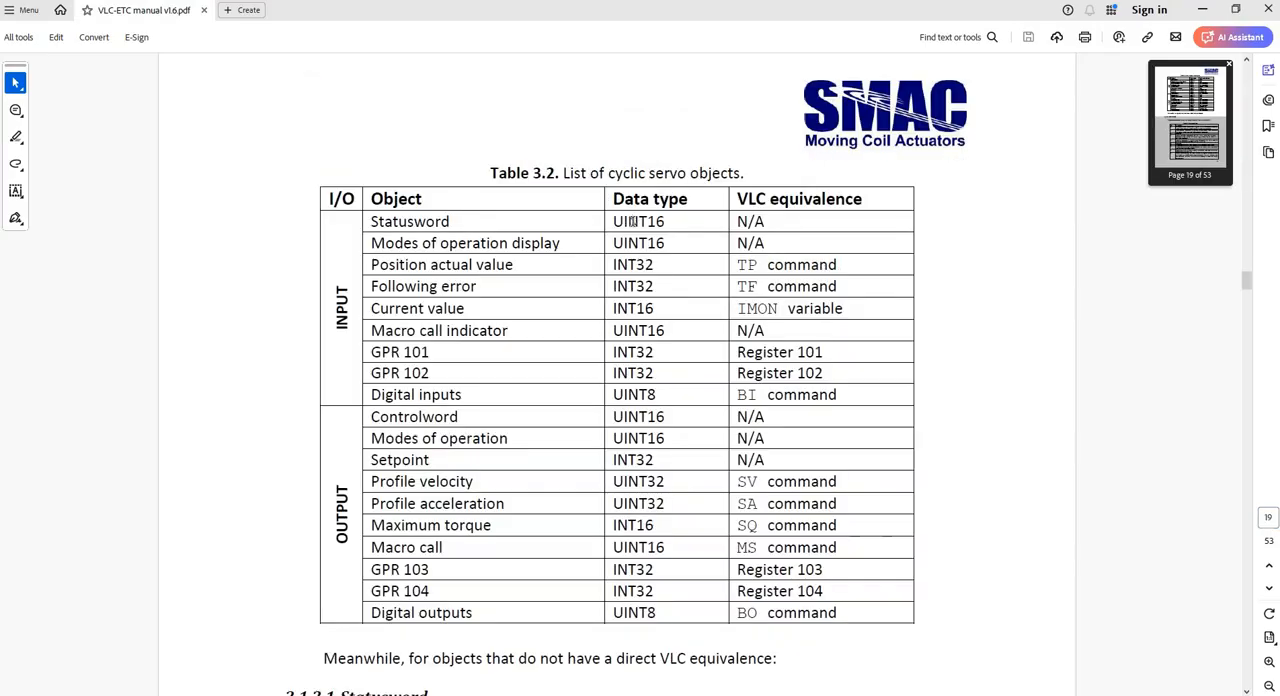
scroll(809, 488, "down", 7)
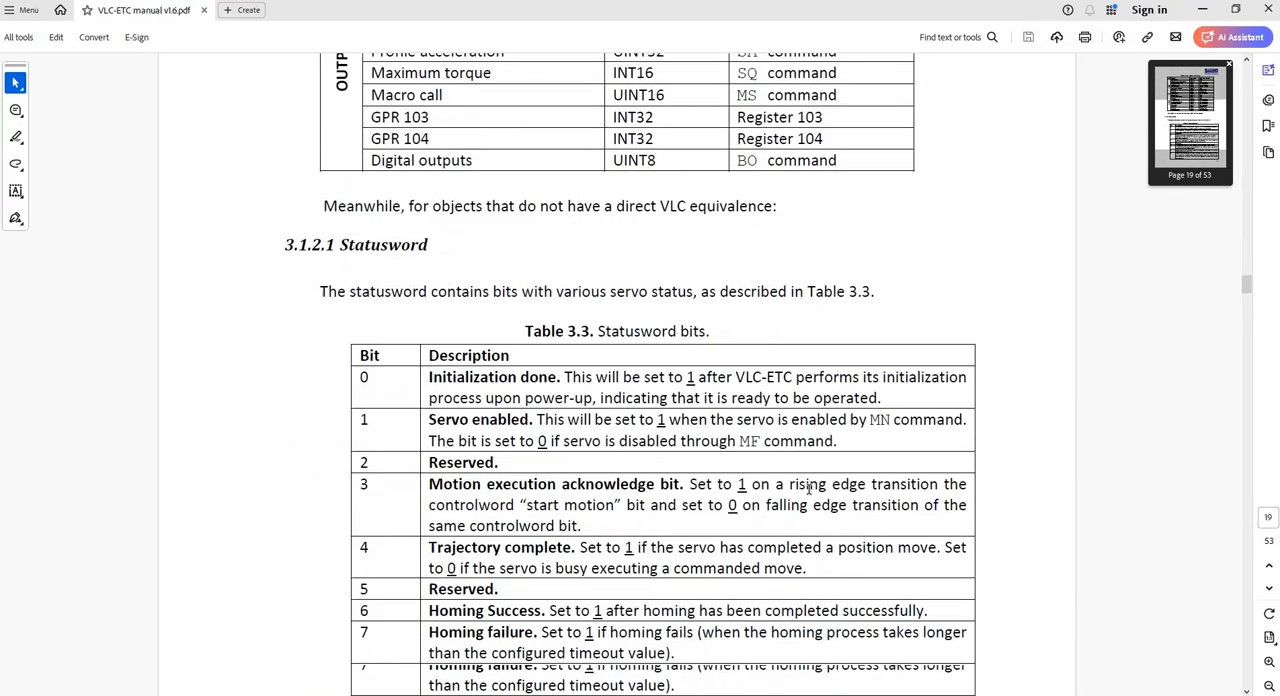
scroll(811, 488, "up", 1)
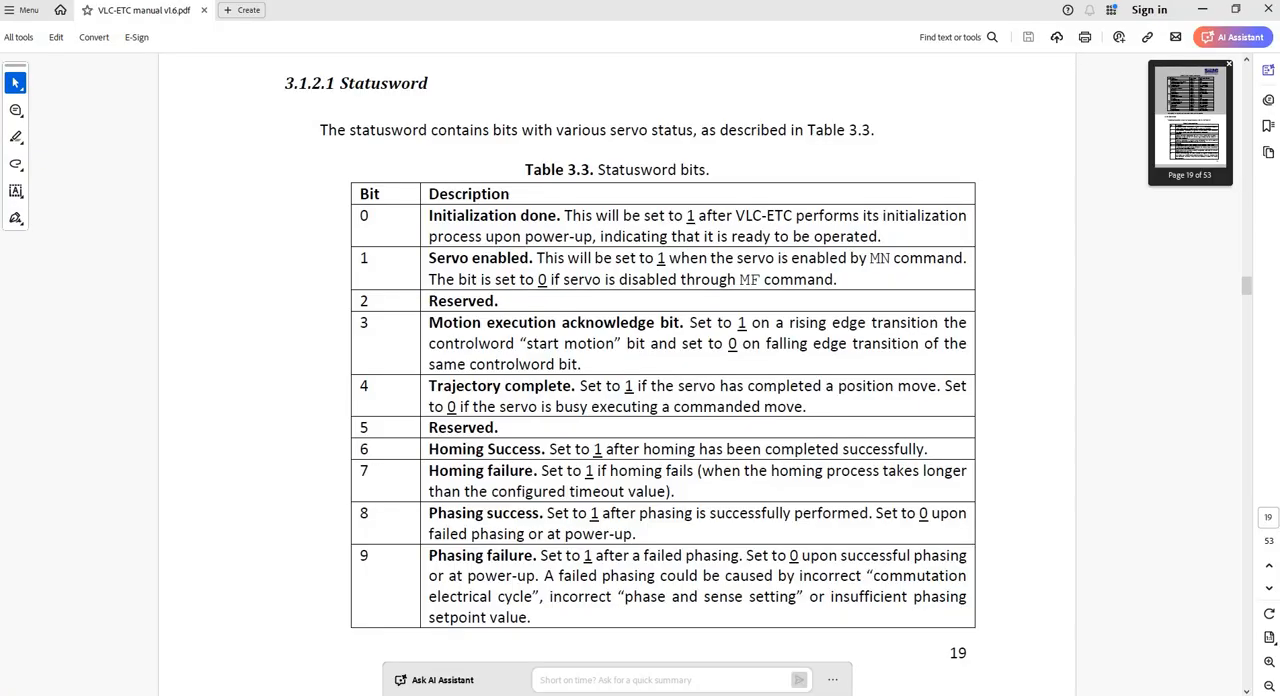
- Switch back to the TwinCAT project and write 1 online to the drive's Modes of operation output
key("alt+Tab")
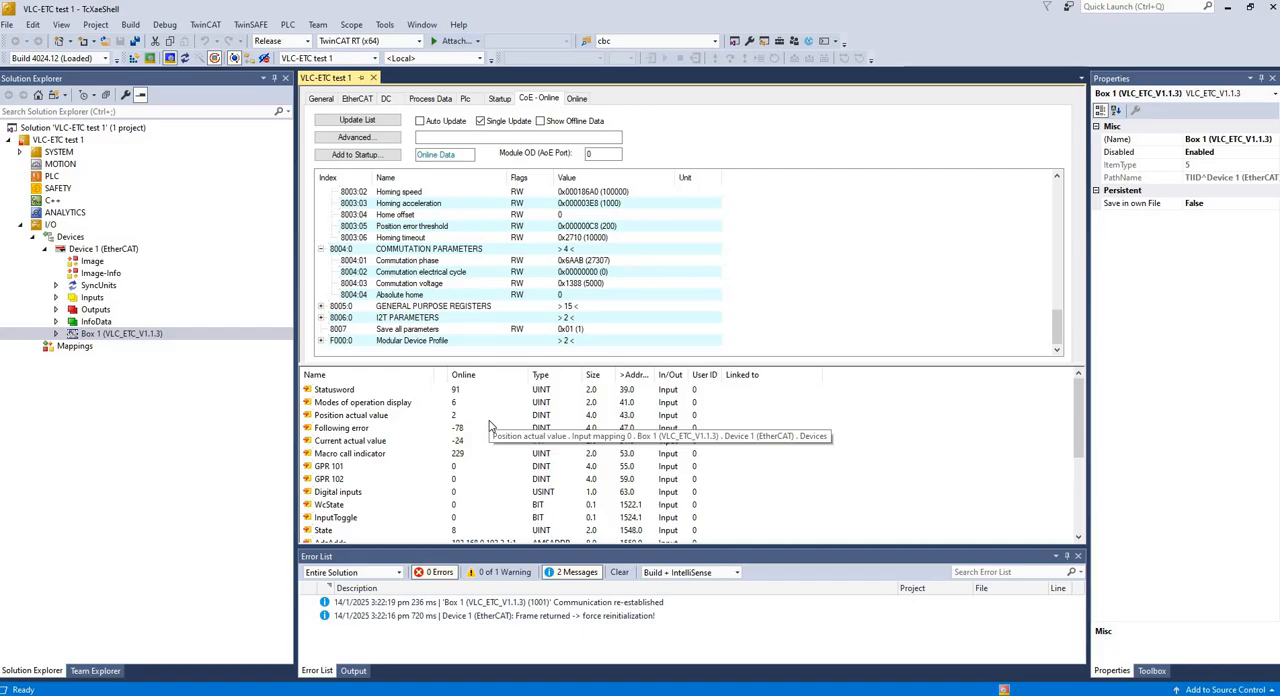
scroll(490, 428, "down", 4)
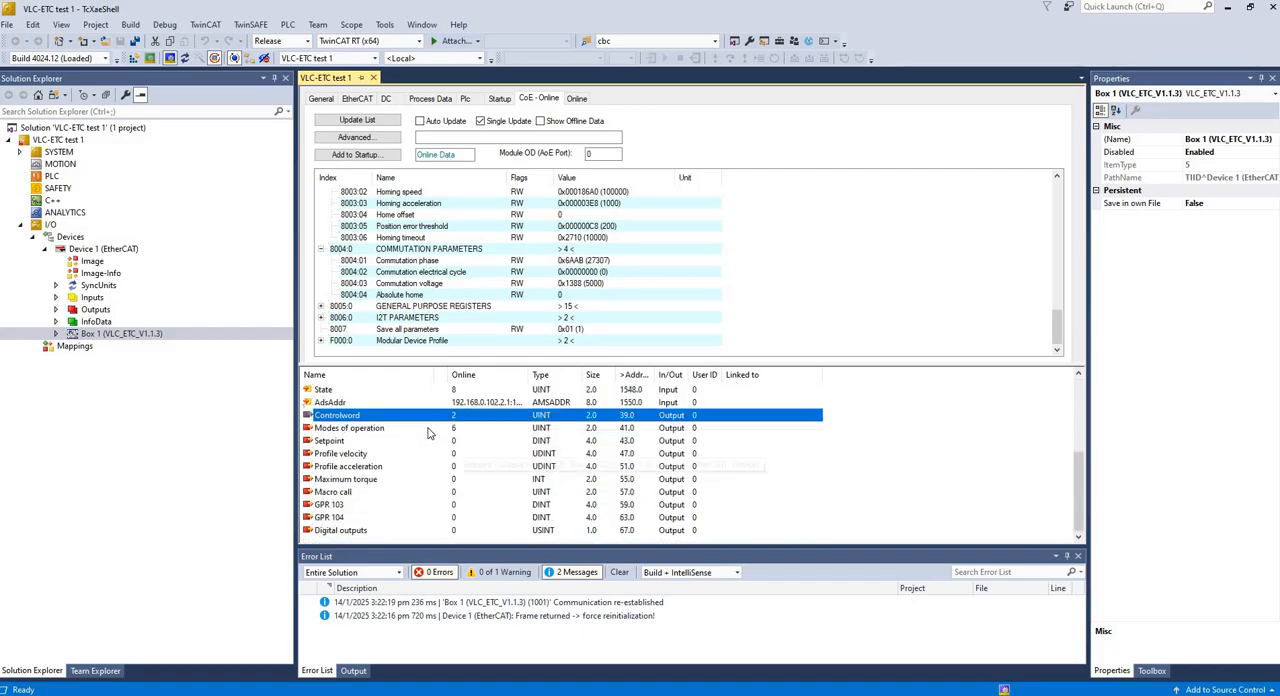
left_click(430, 435)
right_click(430, 435)
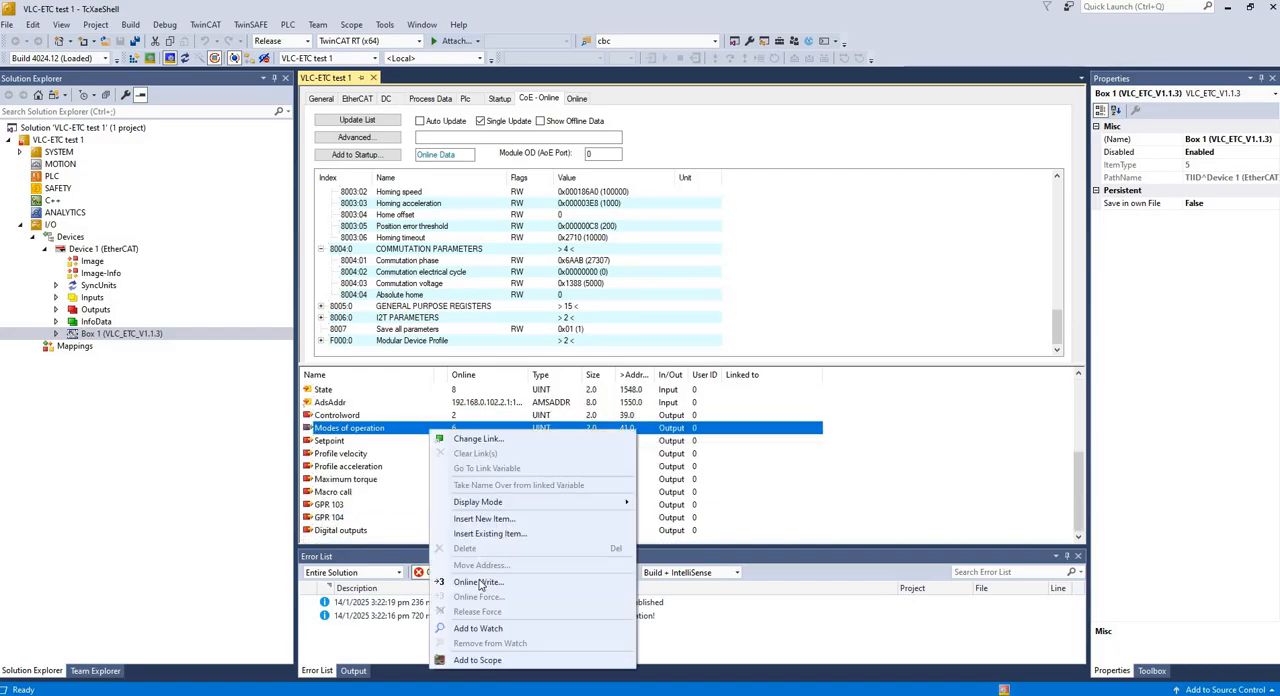
left_click(490, 582)
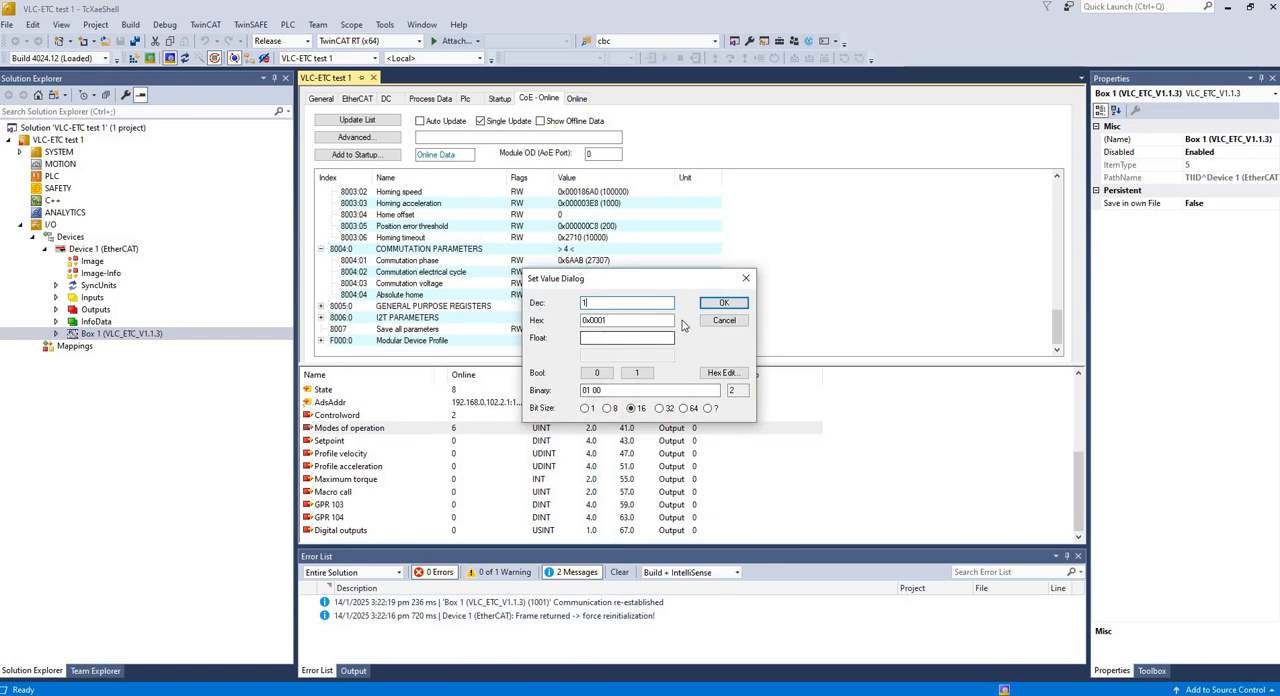
type("1")
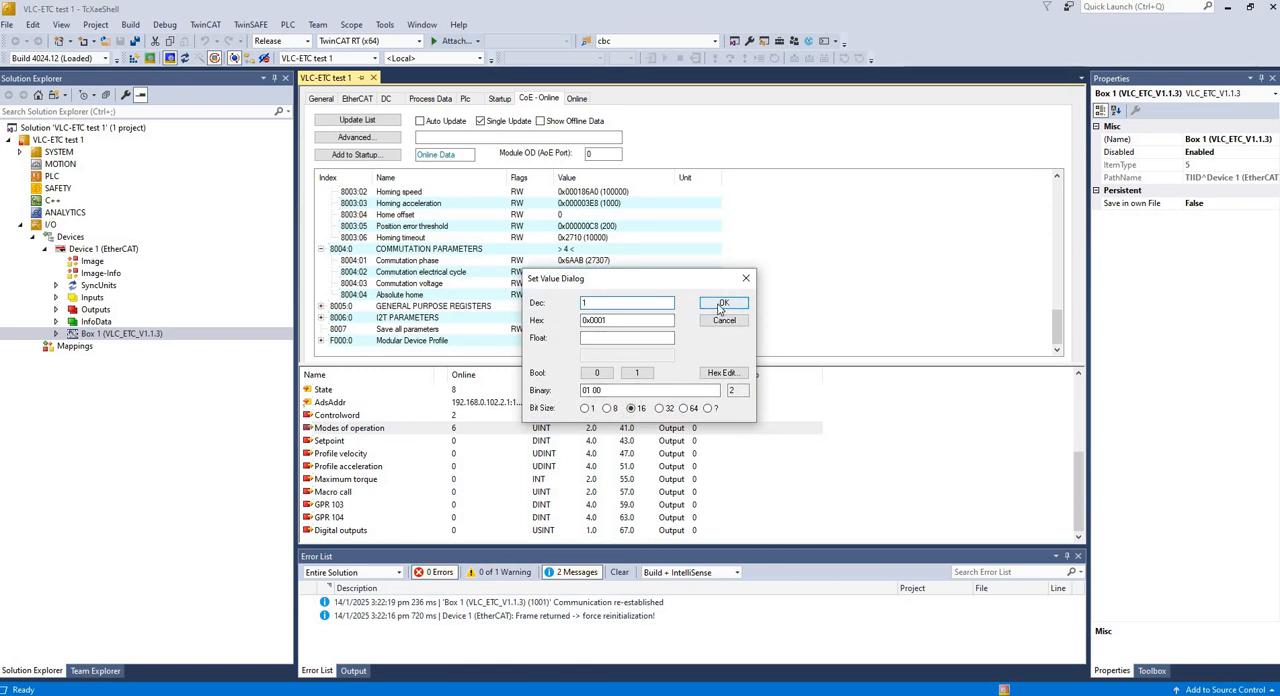
left_click(718, 306)
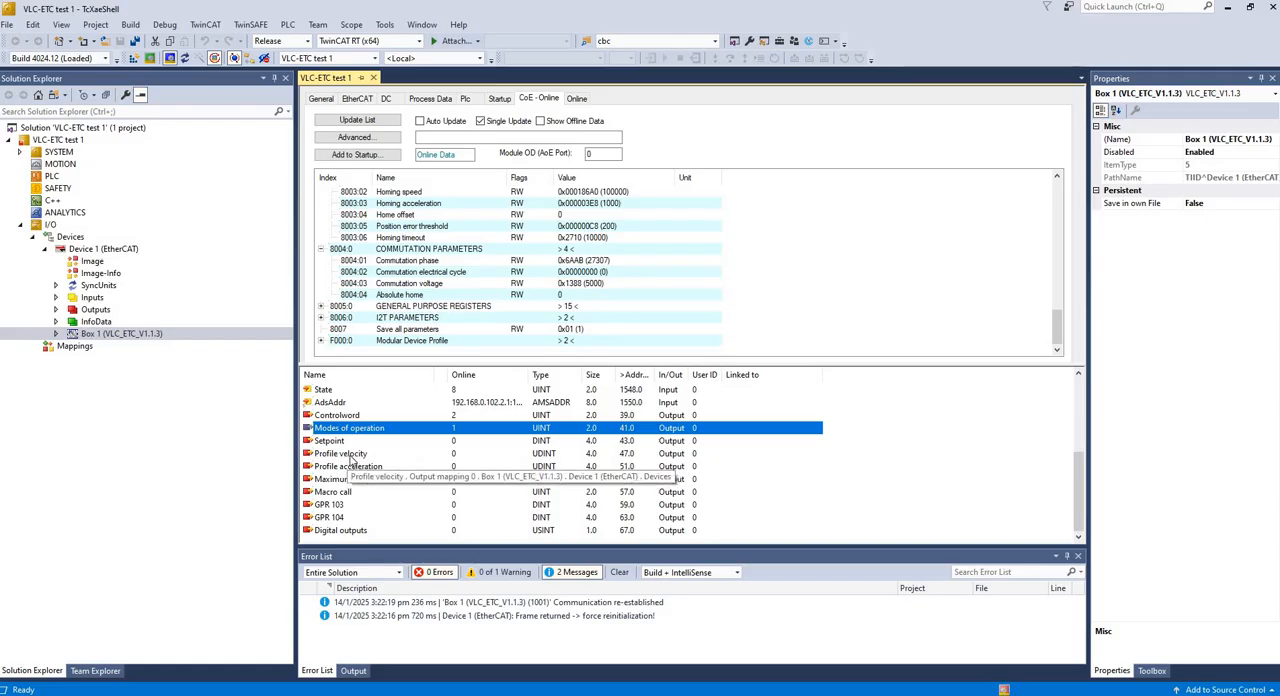
- Write 500000 online to the Profile velocity output
left_click(350, 455)
right_click(378, 452)
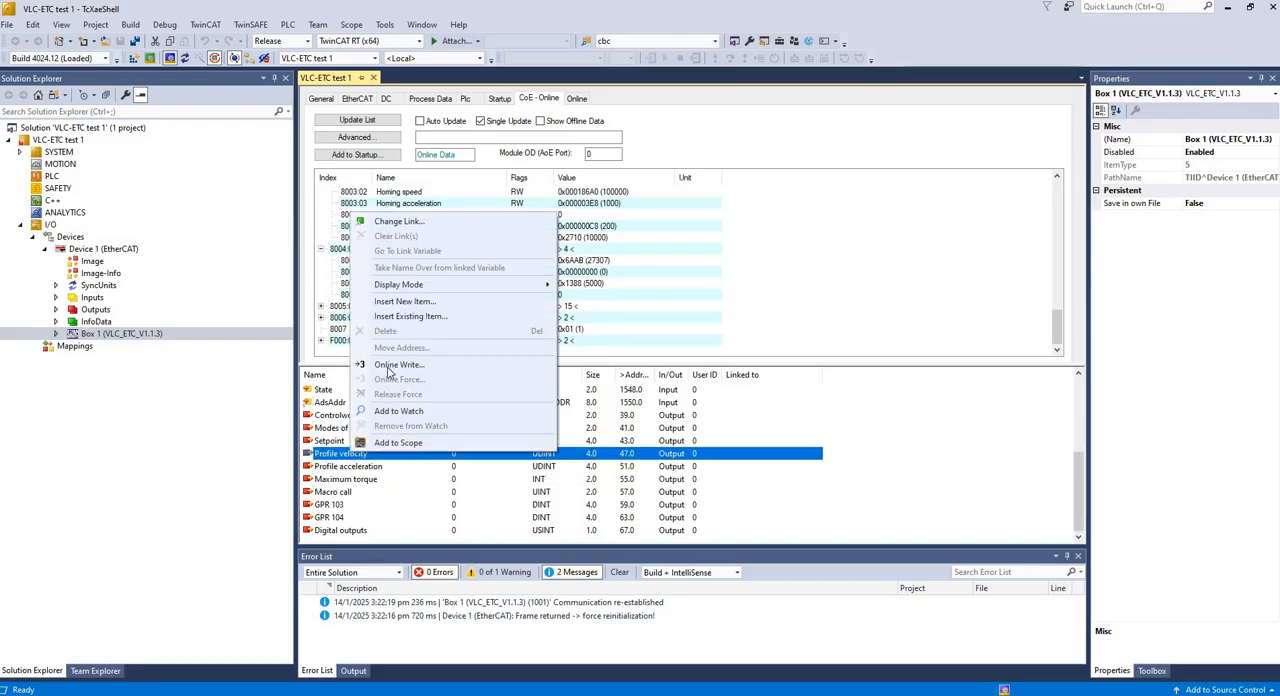
left_click(398, 365)
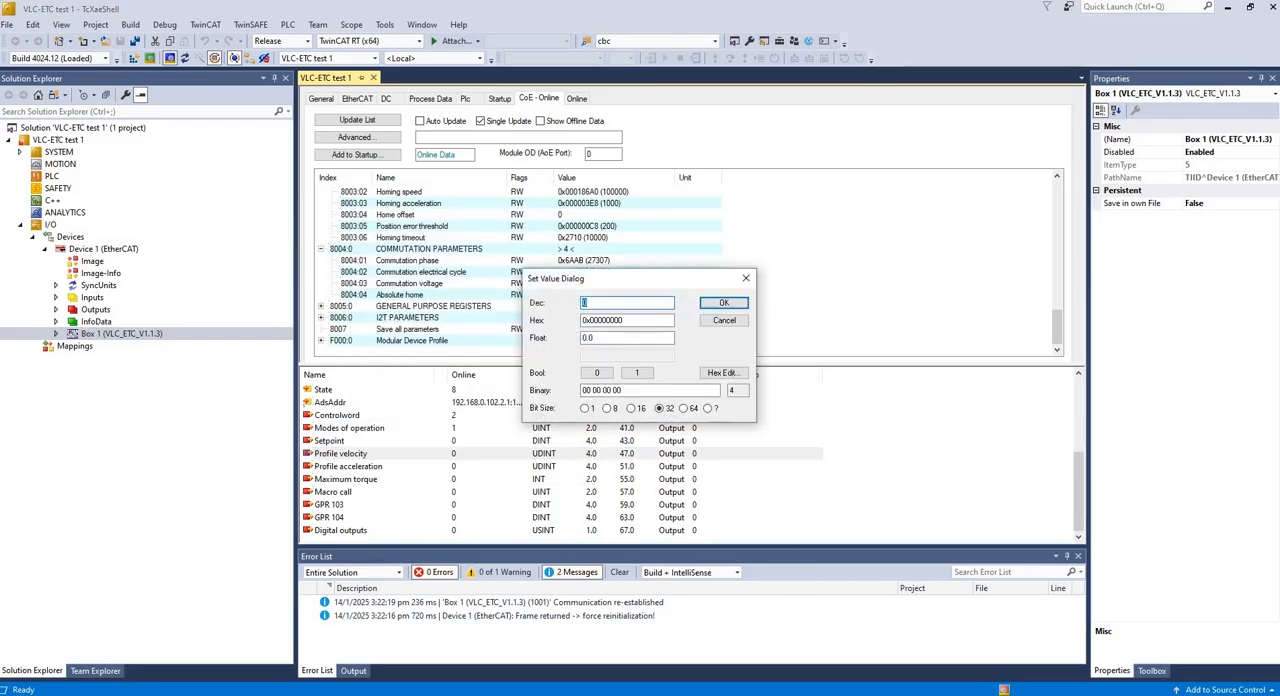
type("500000")
left_click(724, 302)
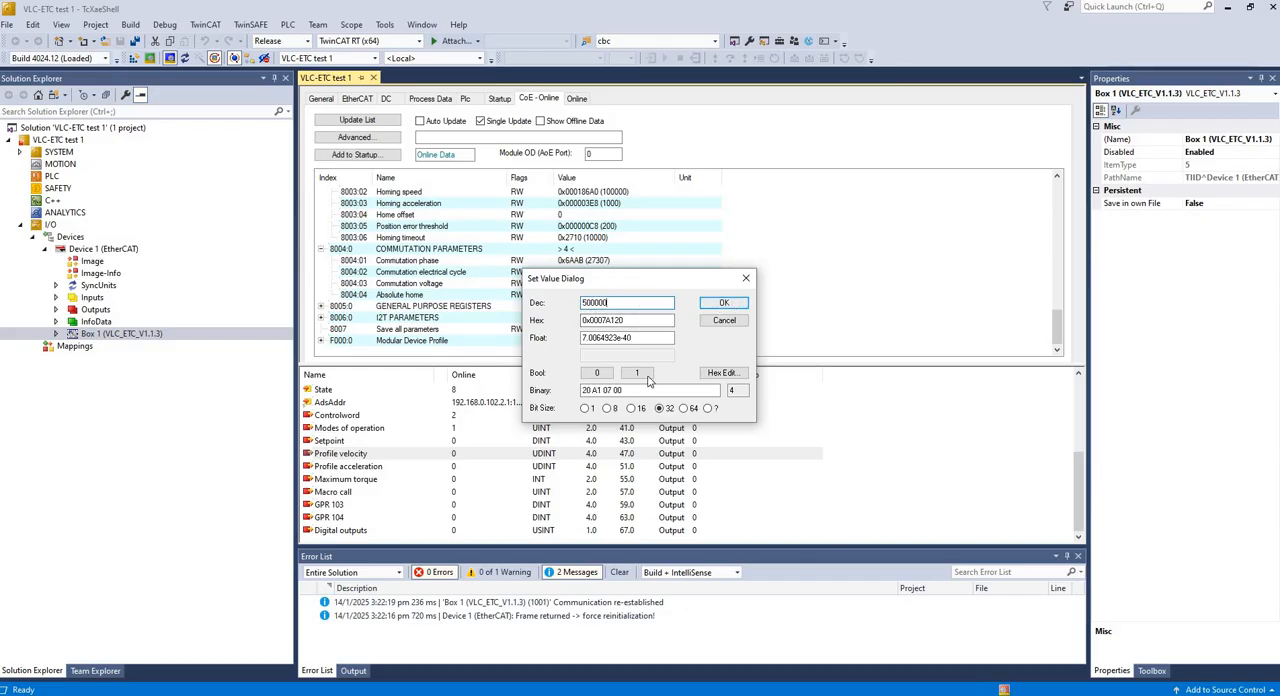
- Write 10000 online to the Profile acceleration output
right_click(462, 467)
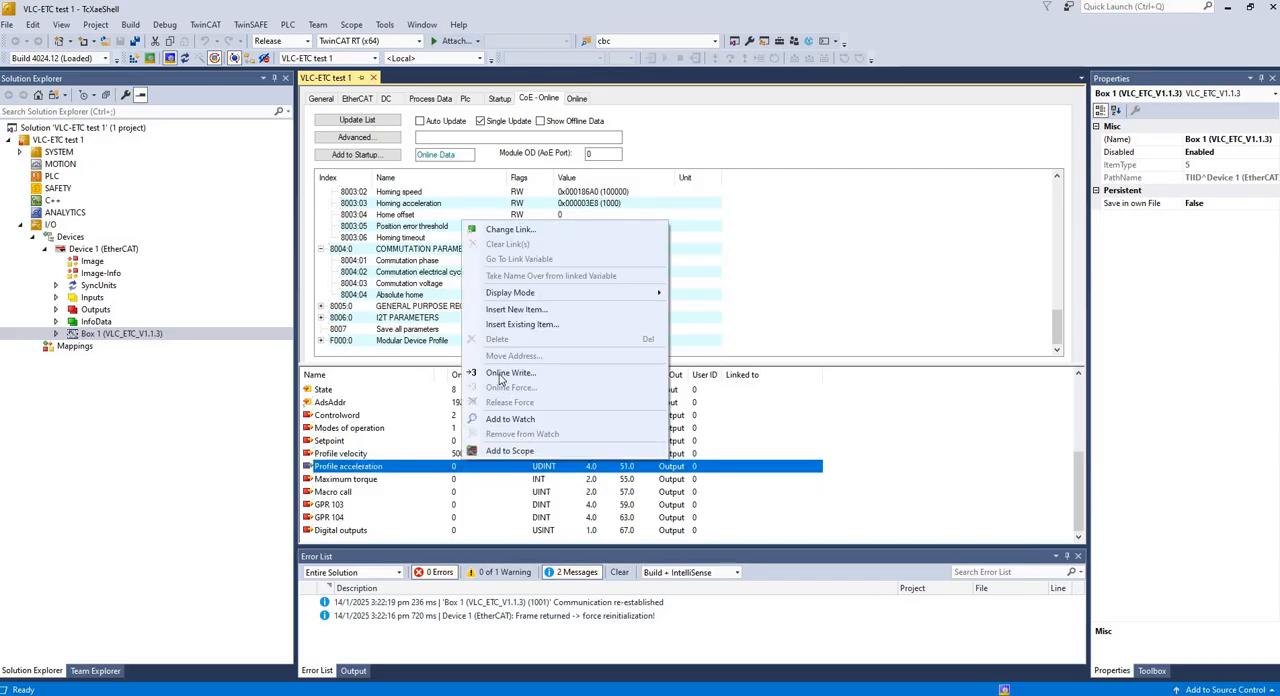
left_click(492, 449)
type("1")
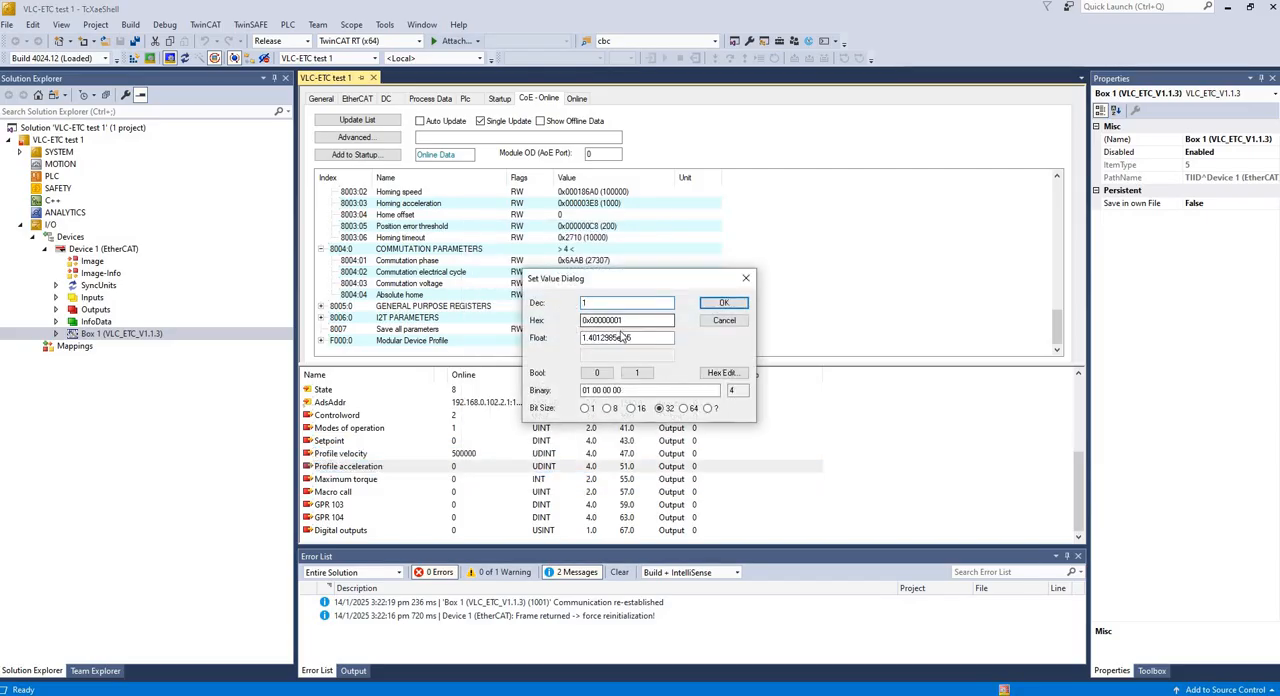
type("0000")
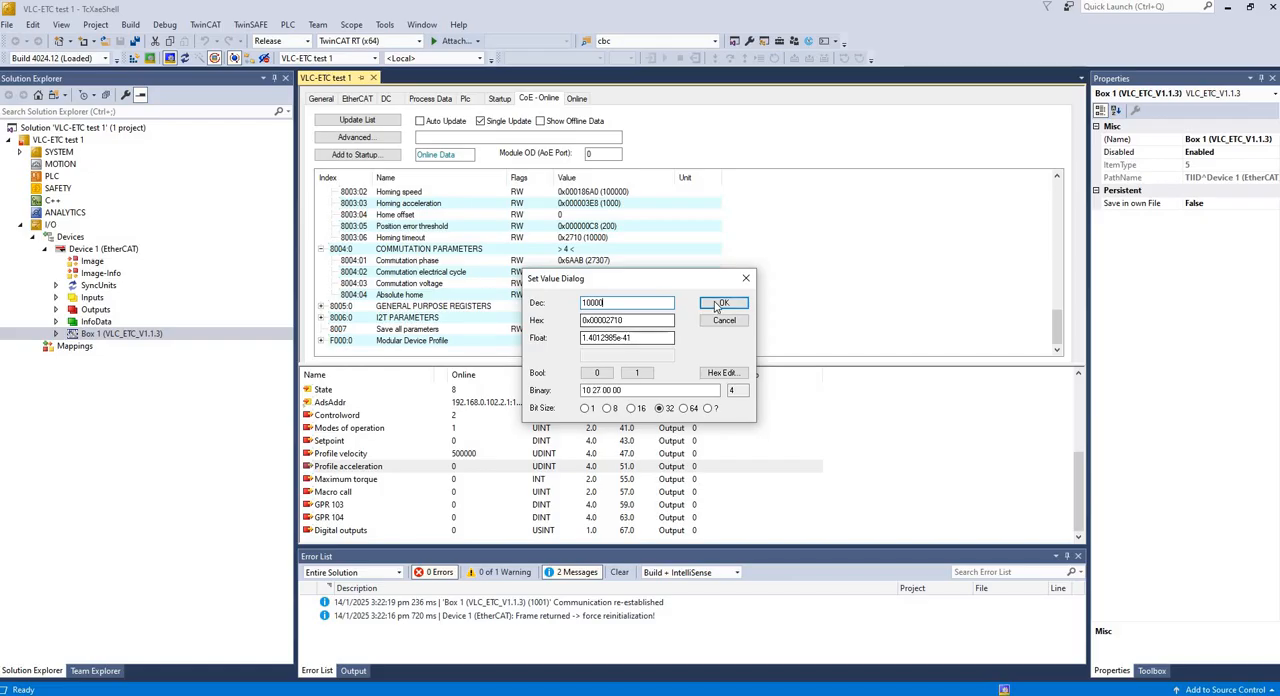
key("Return")
- Write a target position of 10000 online to the Setpoint output
right_click(462, 444)
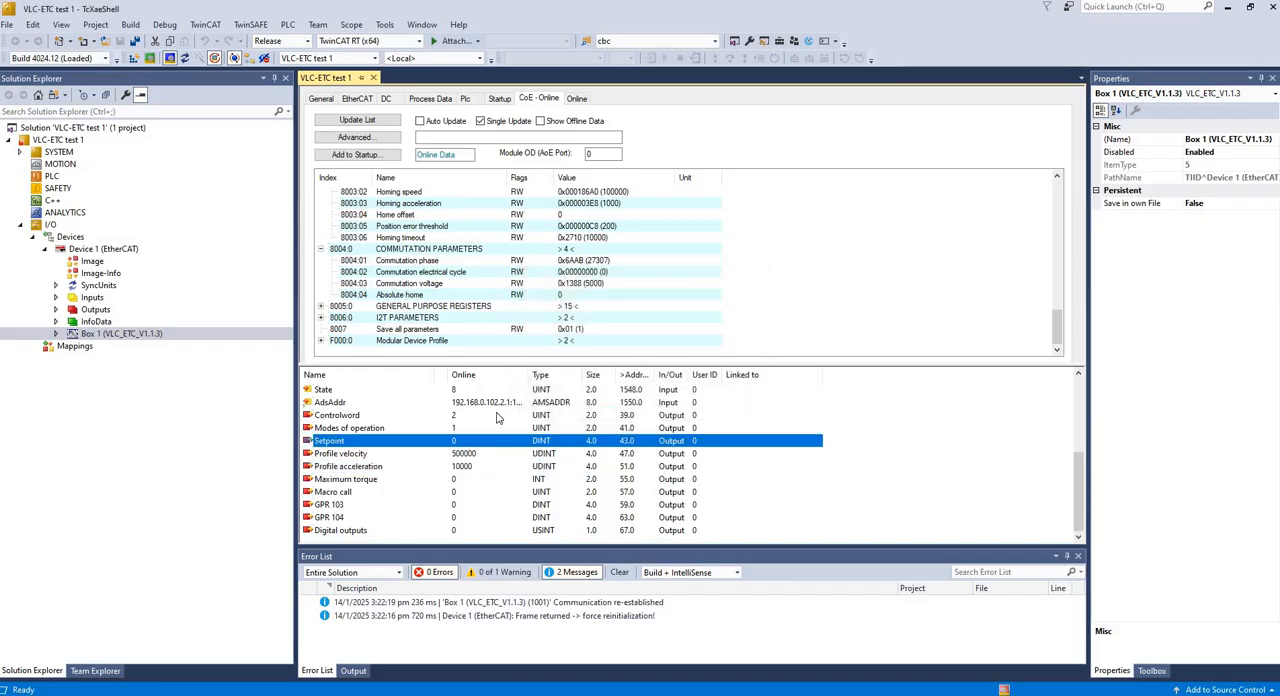
left_click(510, 594)
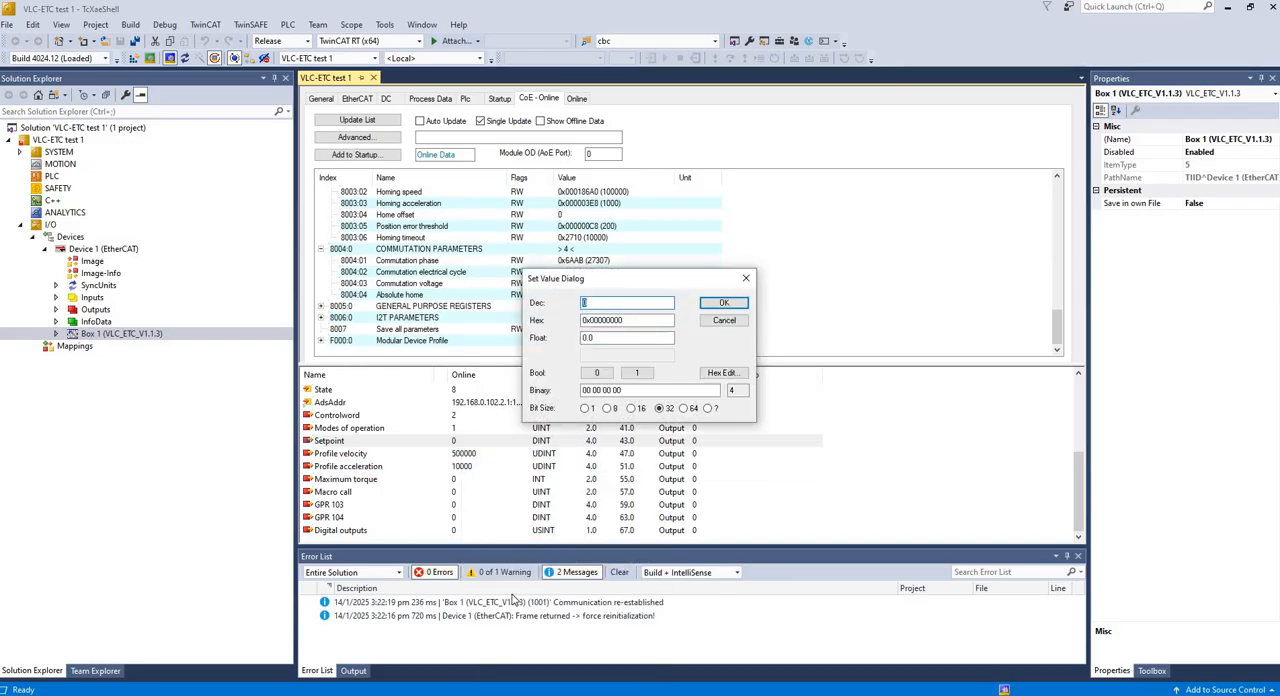
type("10000")
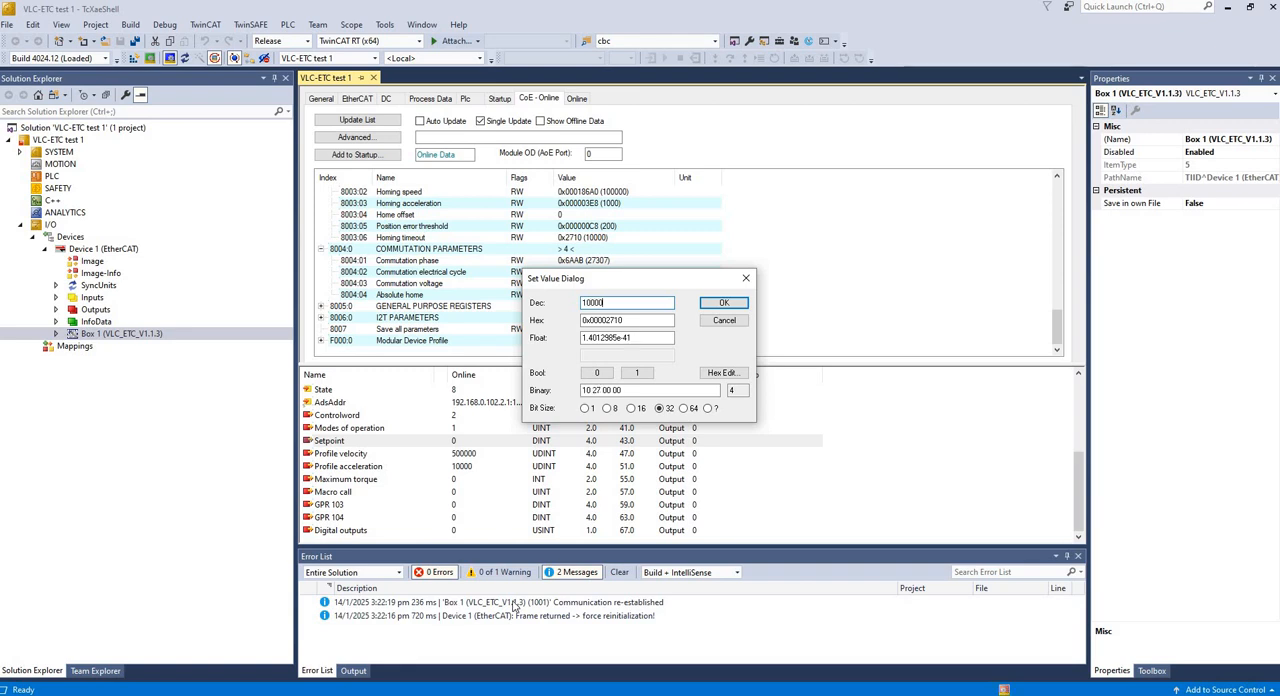
left_click(724, 302)
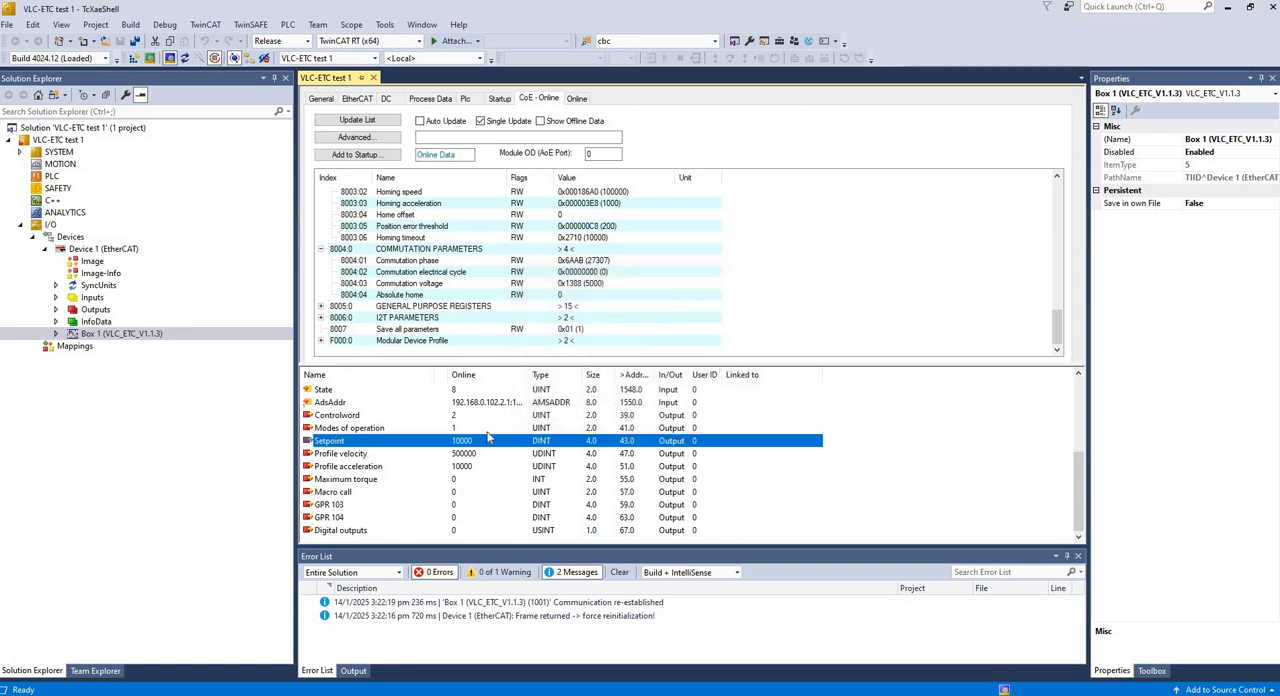
- Write 1 online to the Controlword output
left_click(461, 418)
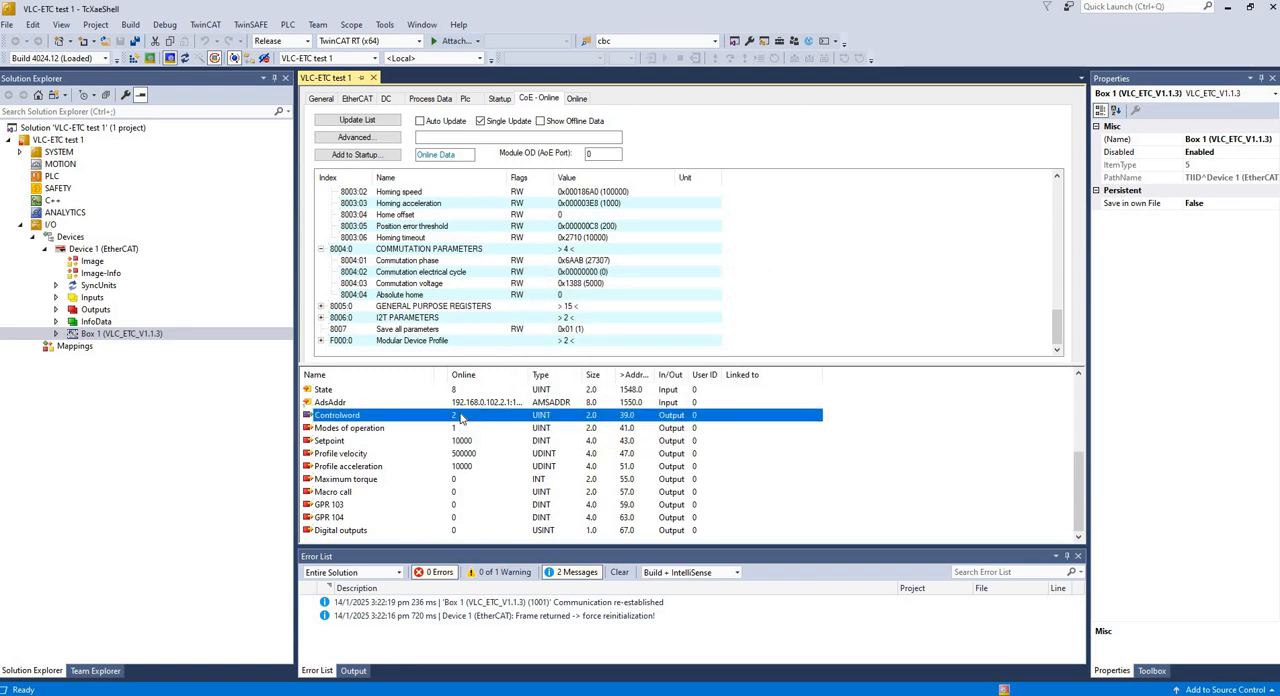
right_click(461, 418)
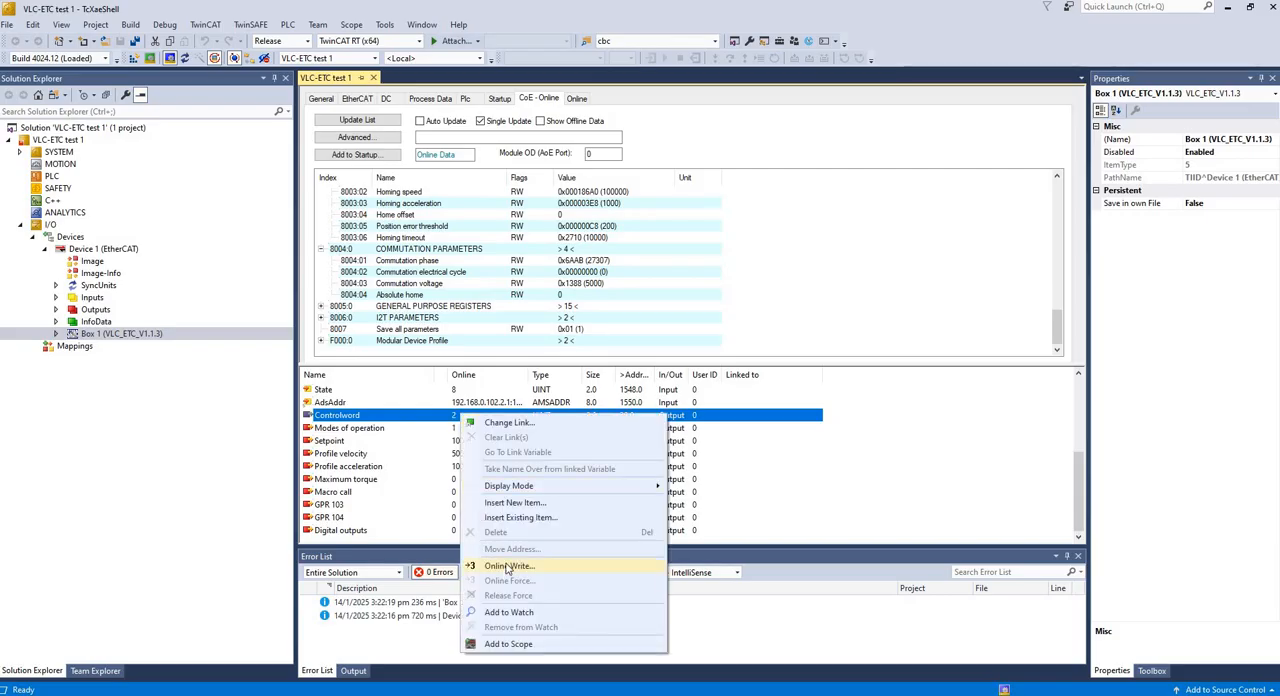
left_click(508, 566)
type("1")
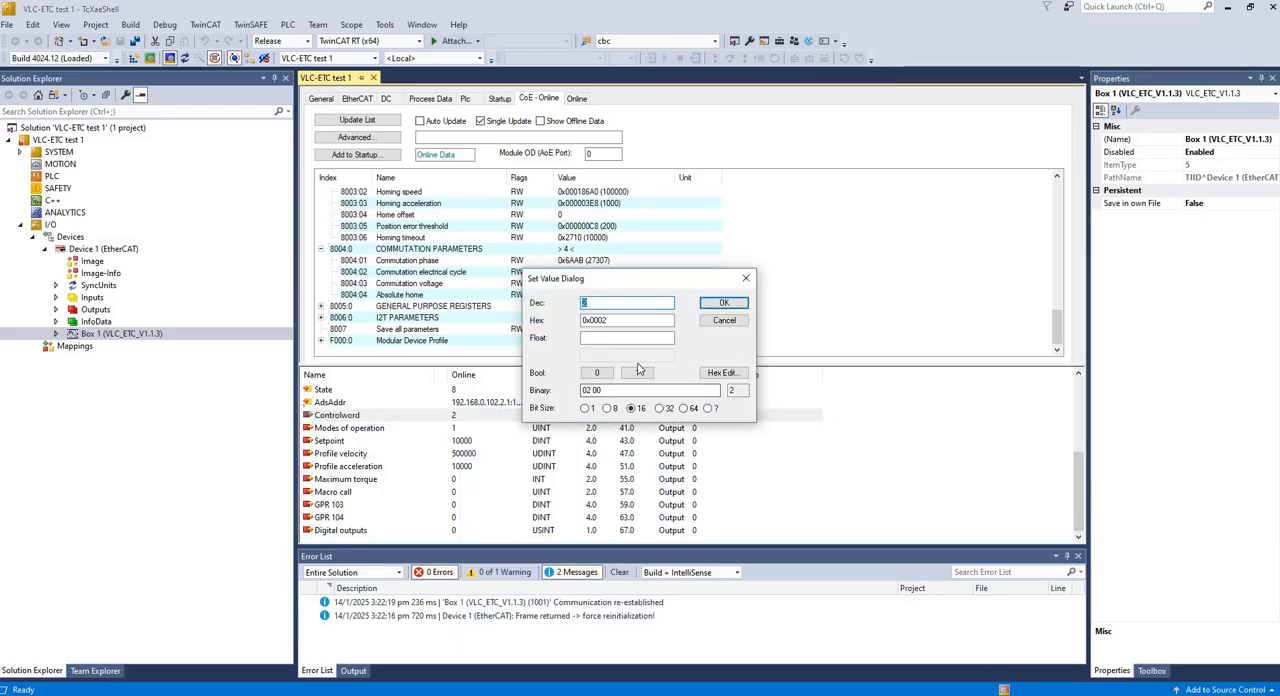
left_click(722, 304)
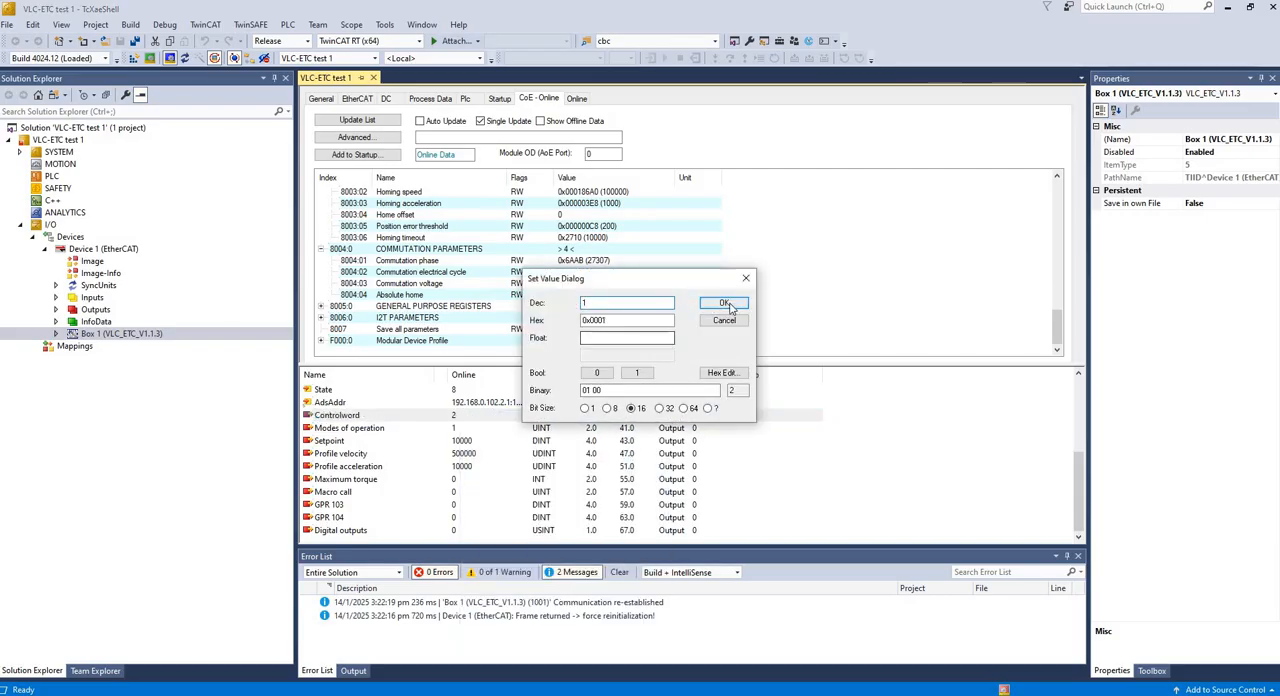
- Write 2 online to the Controlword output to start the move to the setpoint
right_click(461, 421)
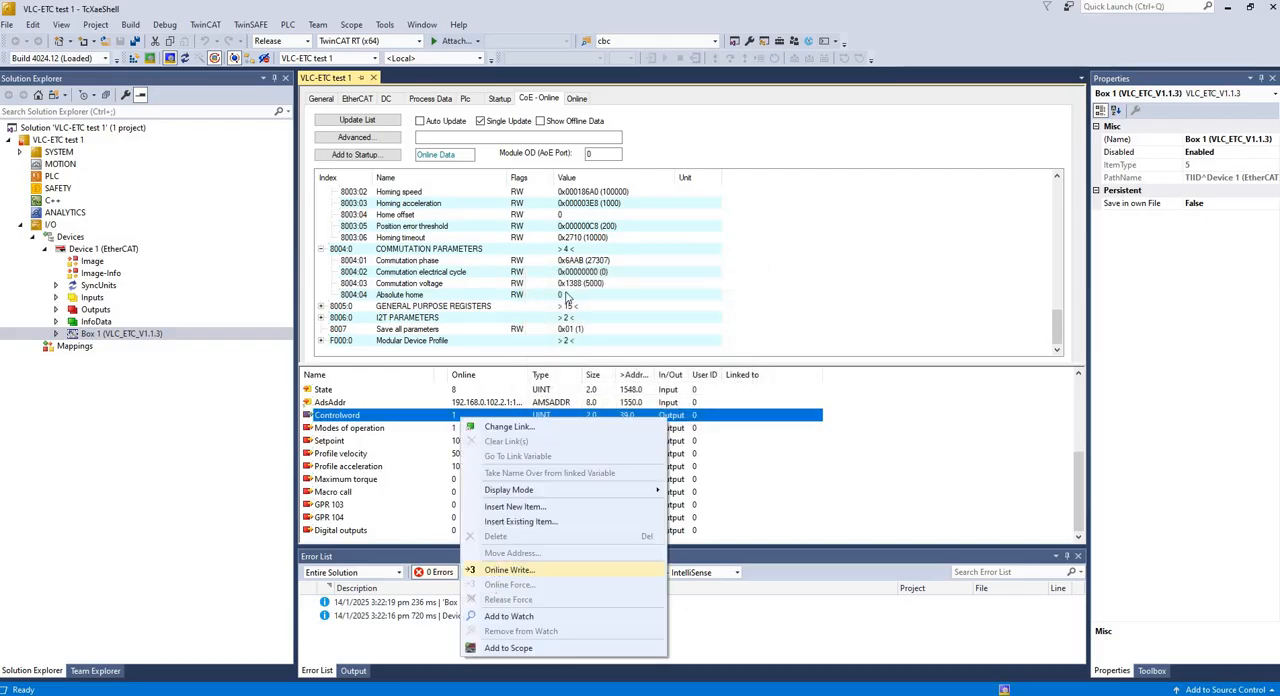
left_click(509, 569)
type("2")
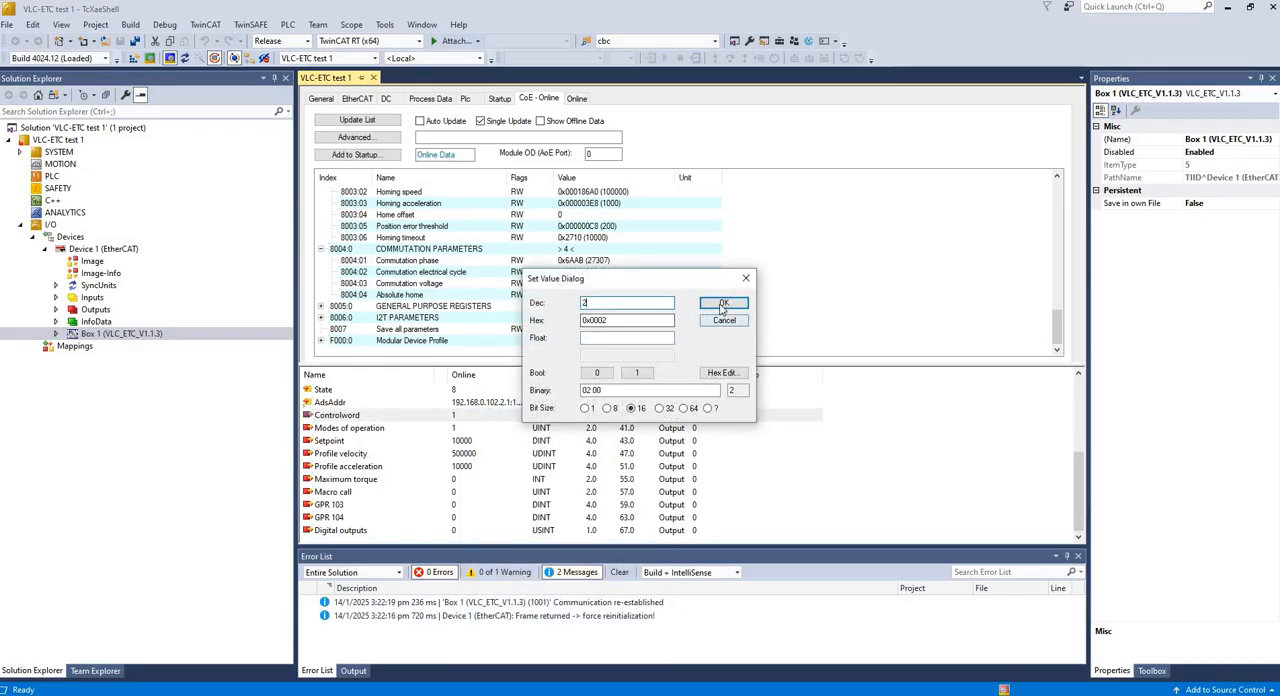
left_click(722, 304)
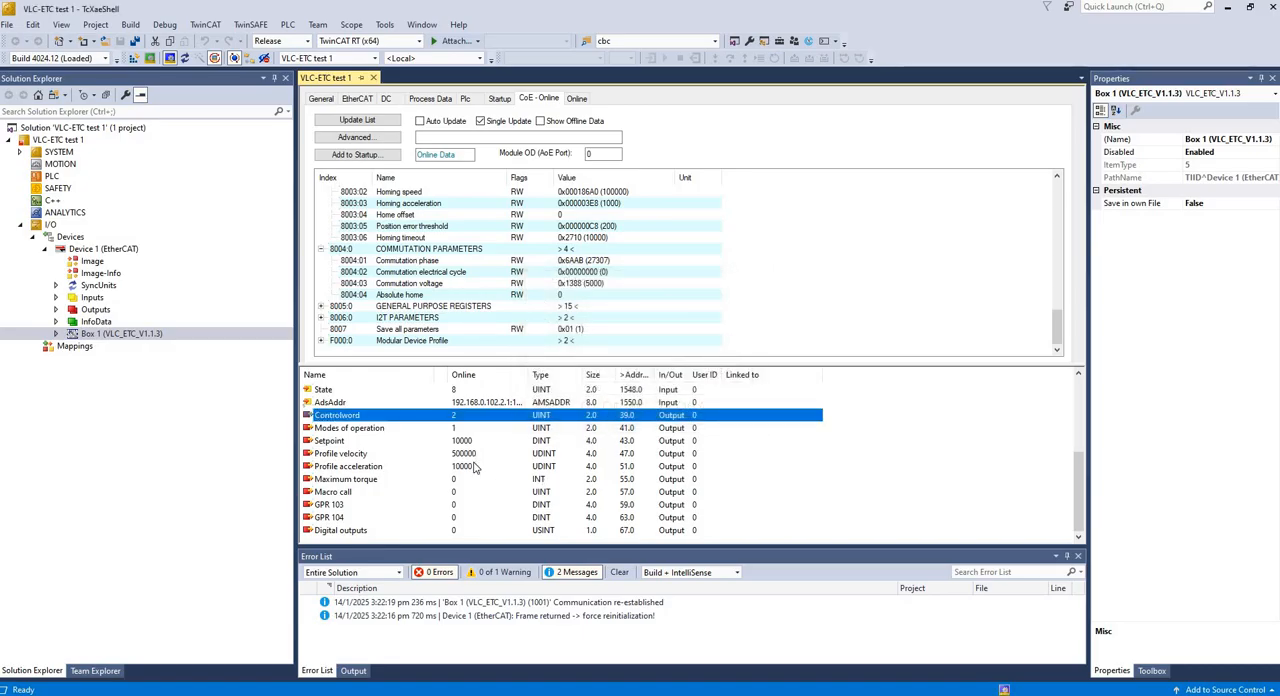
- Check the Position actual value input and compare it with the commanded Setpoint output
scroll(476, 467, "up", 3)
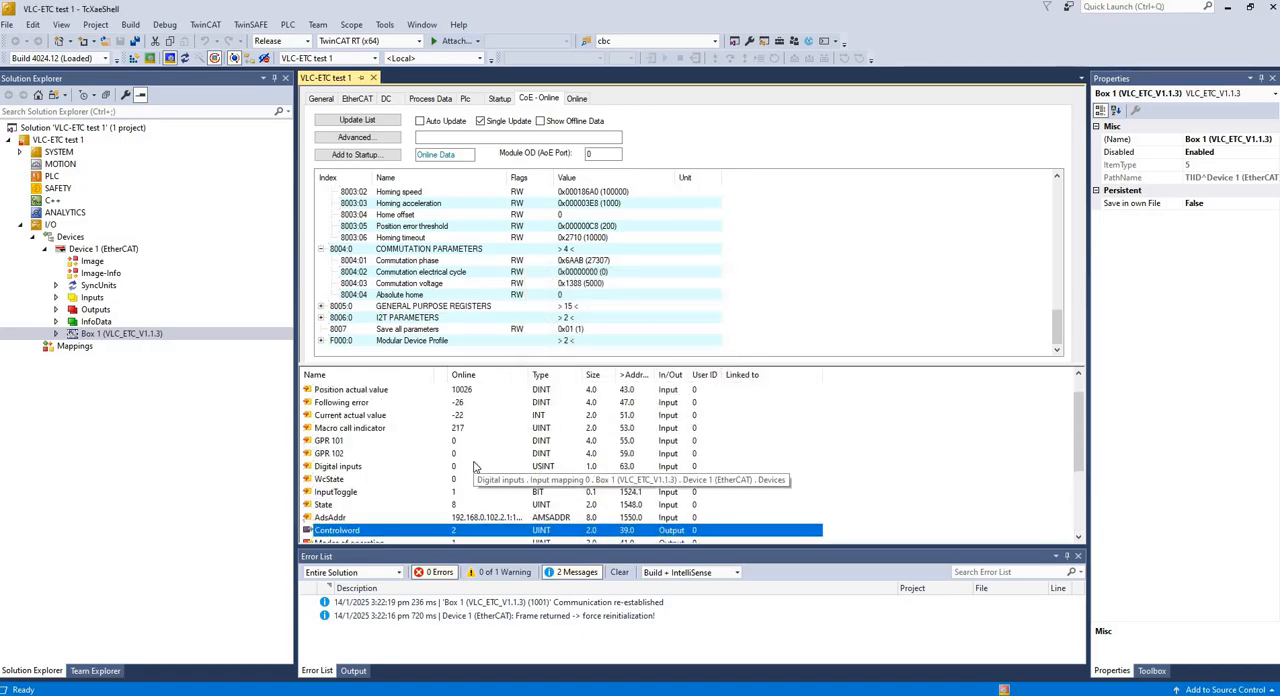
scroll(476, 467, "up", 1)
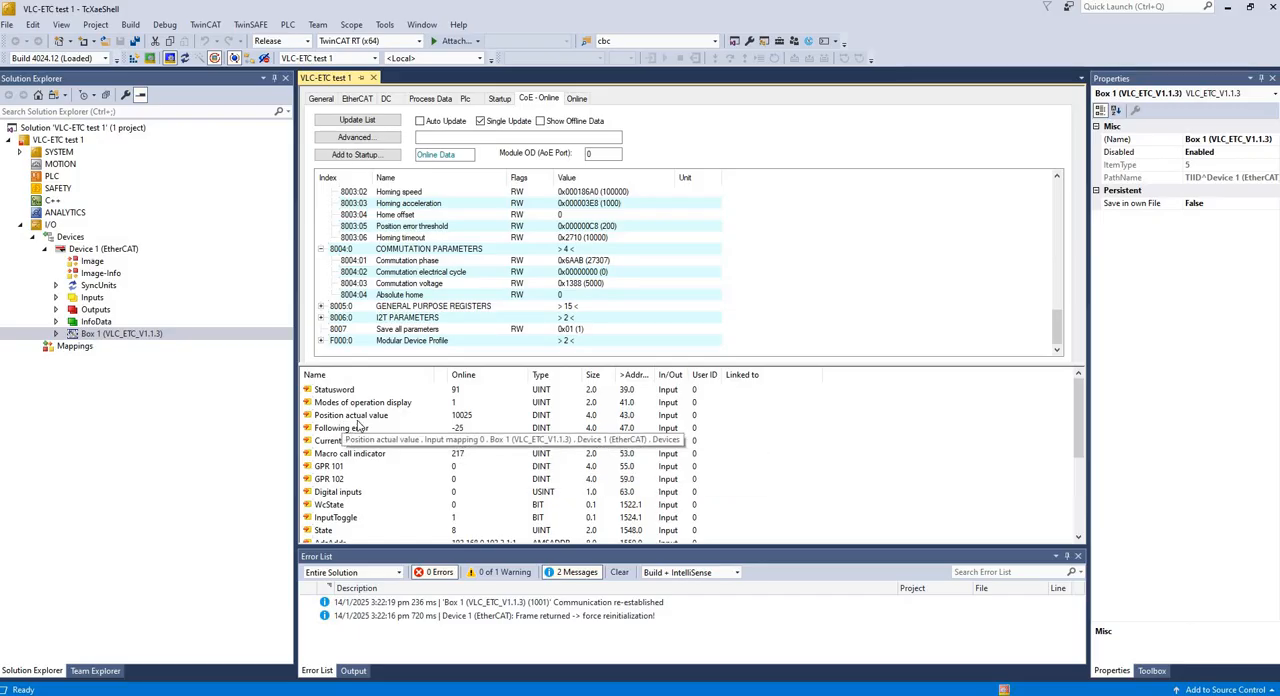
left_click(467, 424)
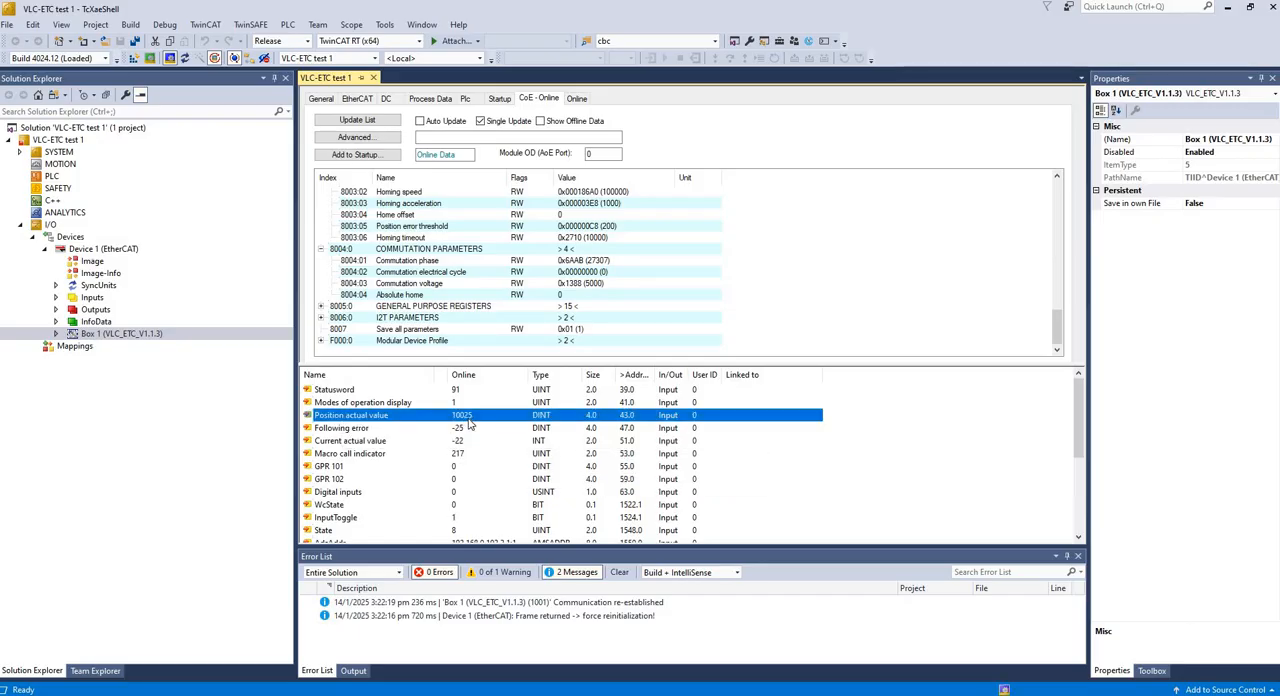
scroll(453, 485, "down", 2)
scroll(453, 485, "down", 1)
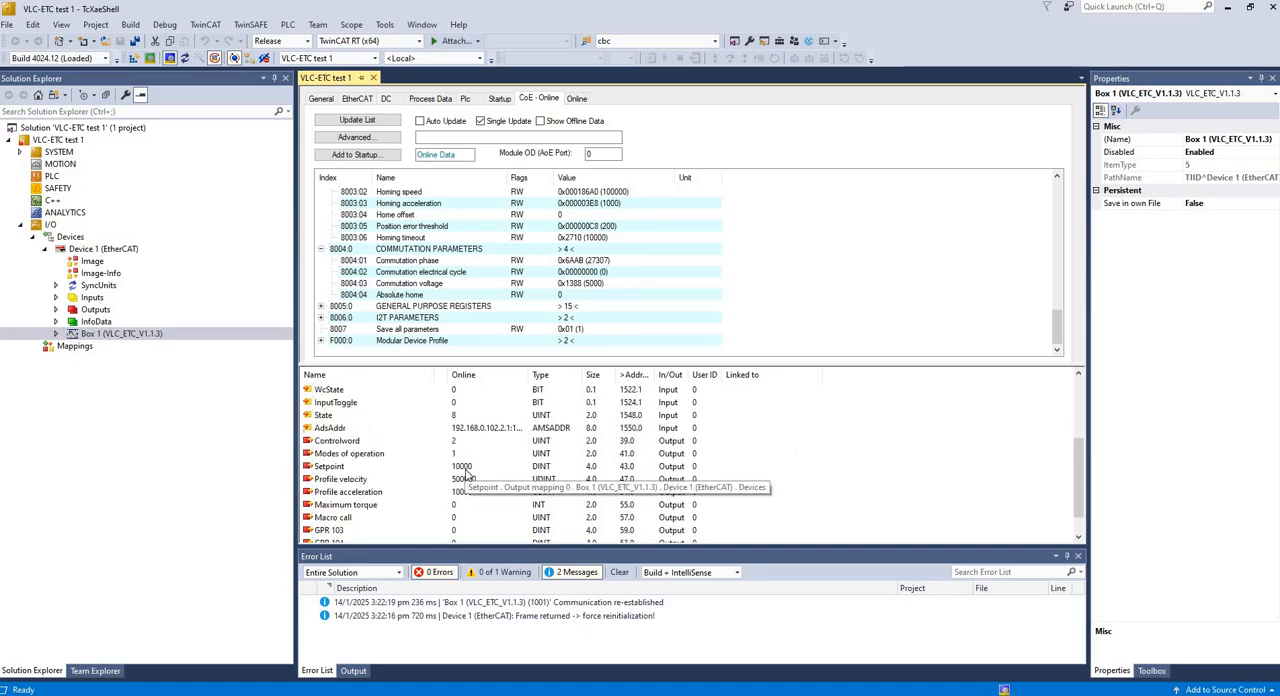
scroll(466, 476, "up", 3)
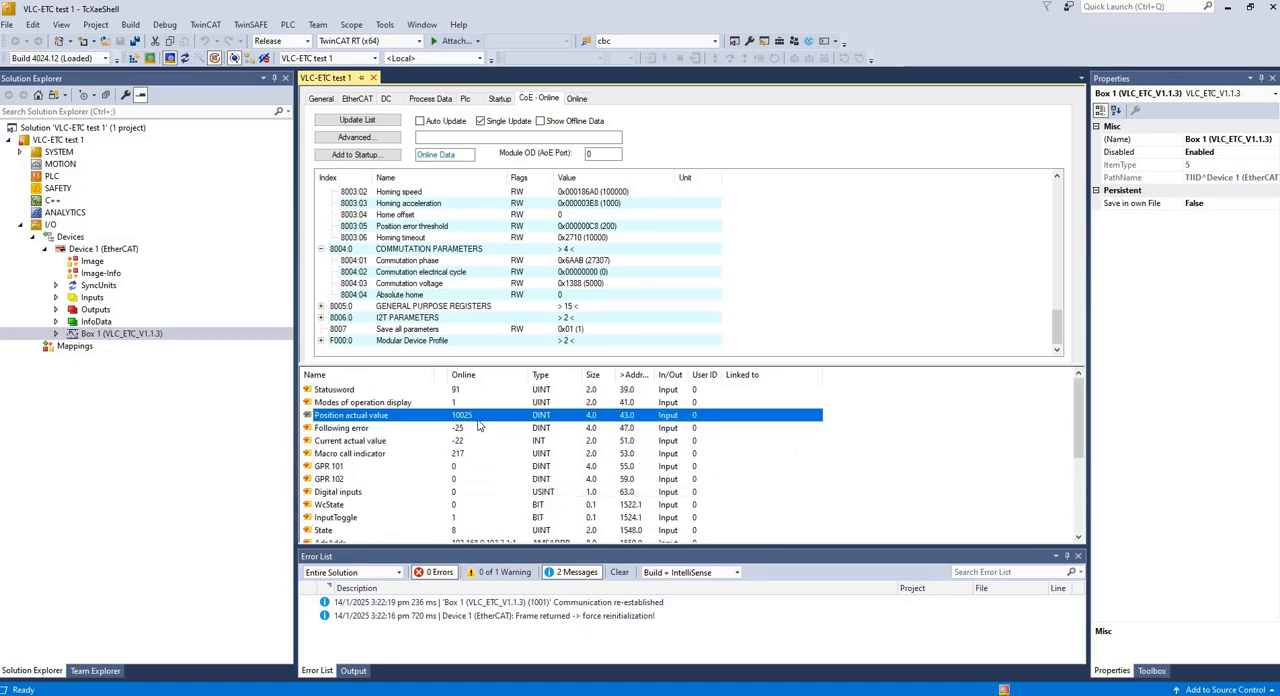